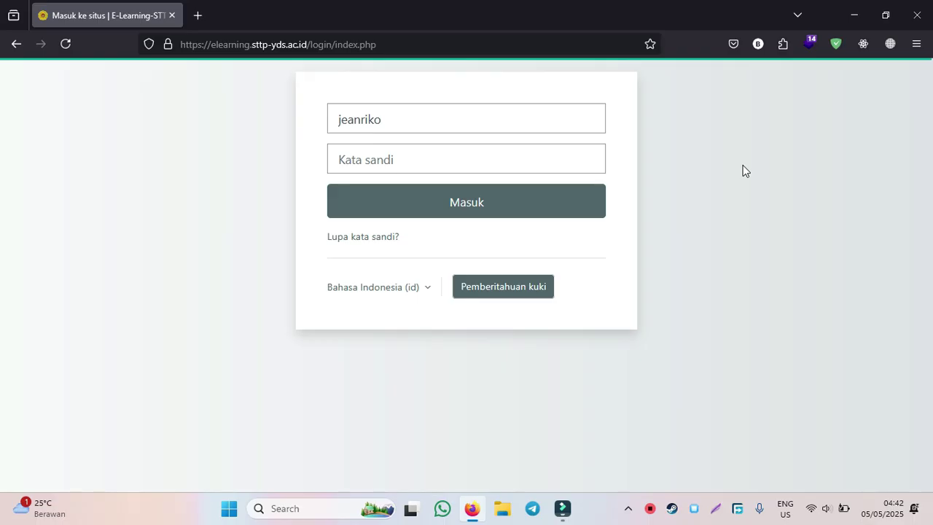
Step: Log in to the e-learning site by entering the account password
click(402, 157)
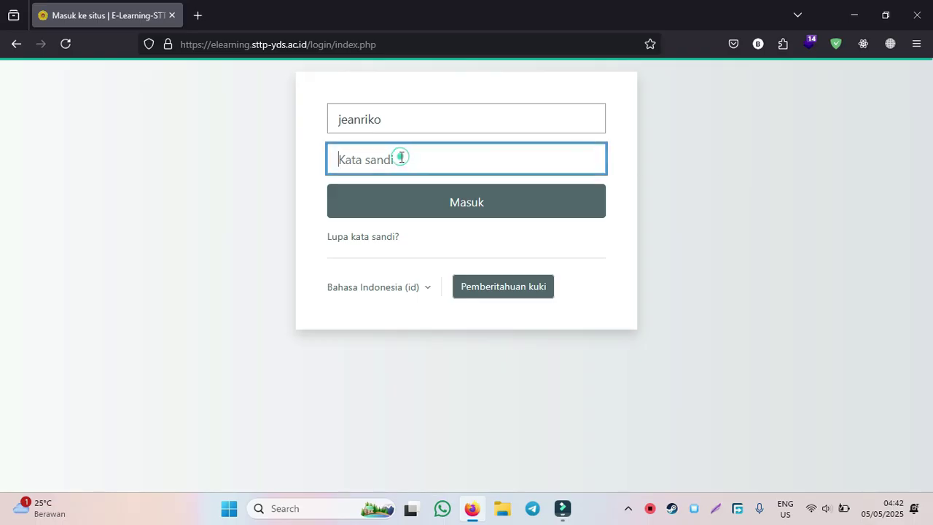
text(********)
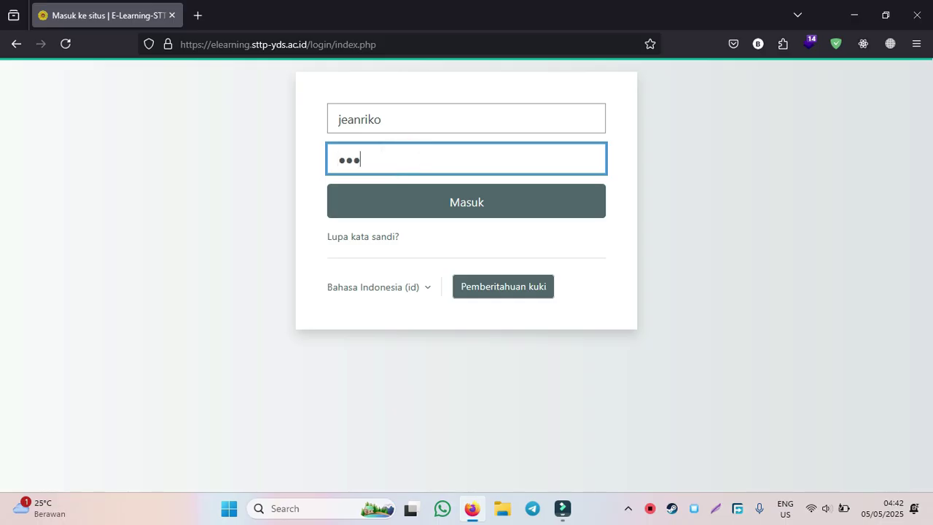
text(****)
key(Return)
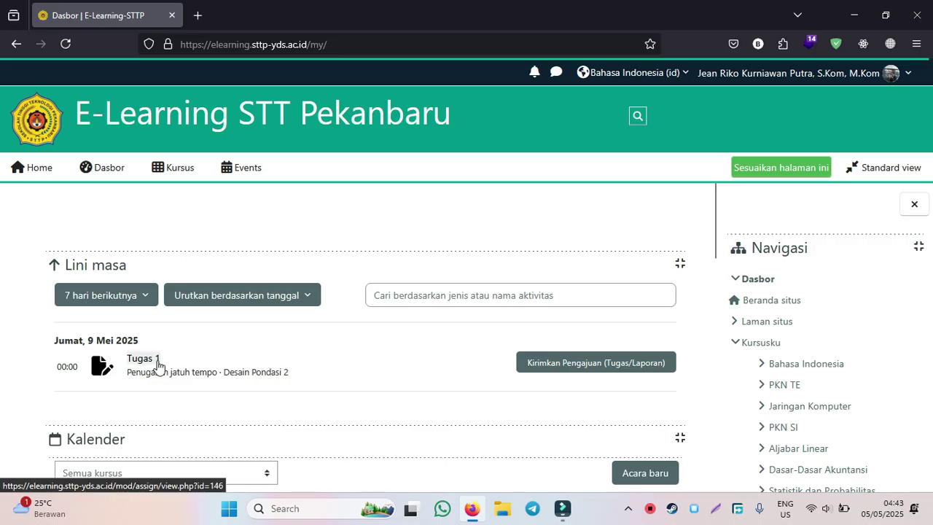
Step: Open the Pemrograman Berbasis Web course from the list of enrolled courses on the dashboard
scroll(324, 334, down, 6)
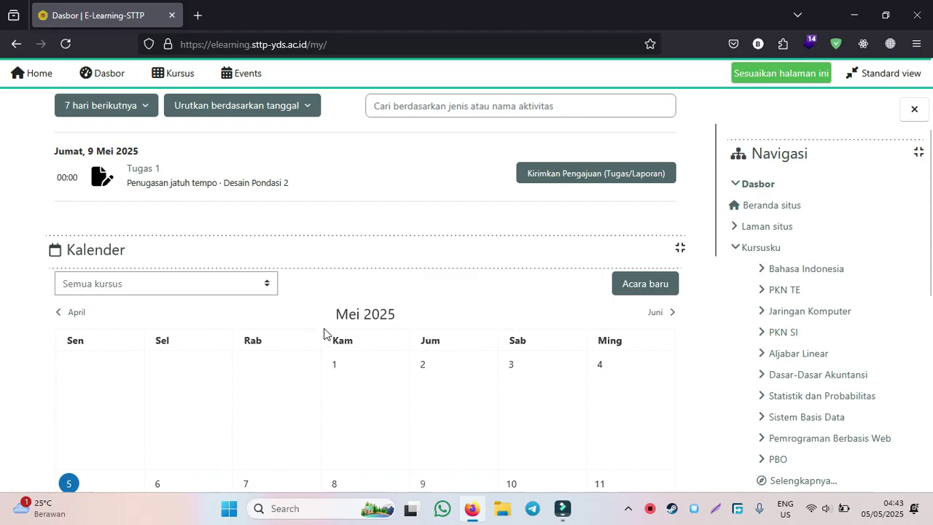
scroll(325, 334, up, 8)
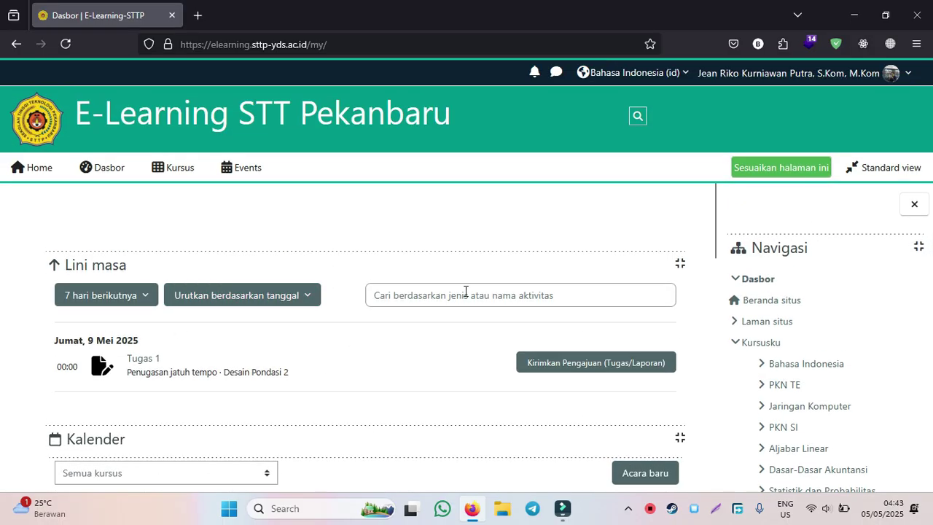
scroll(811, 293, down, 3)
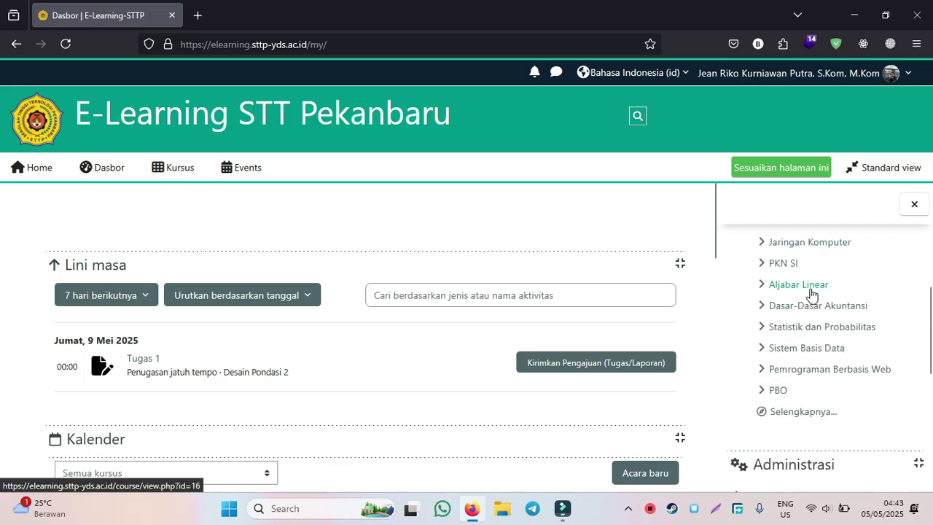
click(821, 370)
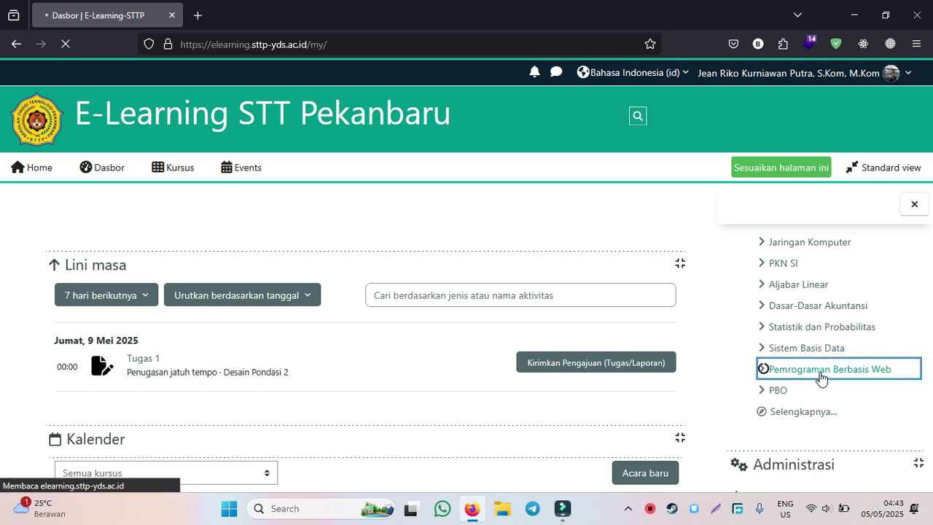
Step: Open the Tugas 4 assignment from the Tugas Latihan section in a new browser tab and bring up its settings
scroll(501, 309, down, 3)
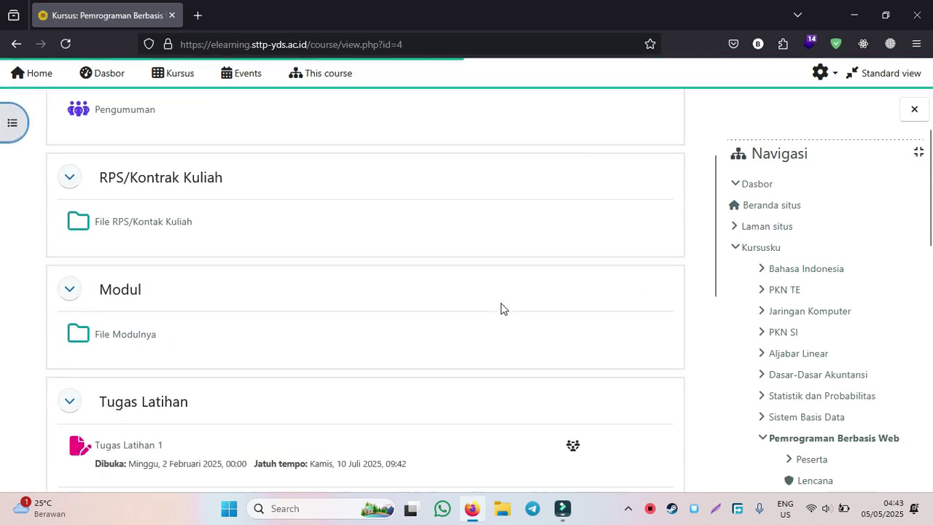
scroll(500, 309, down, 3)
scroll(501, 309, down, 1)
scroll(501, 309, up, 1)
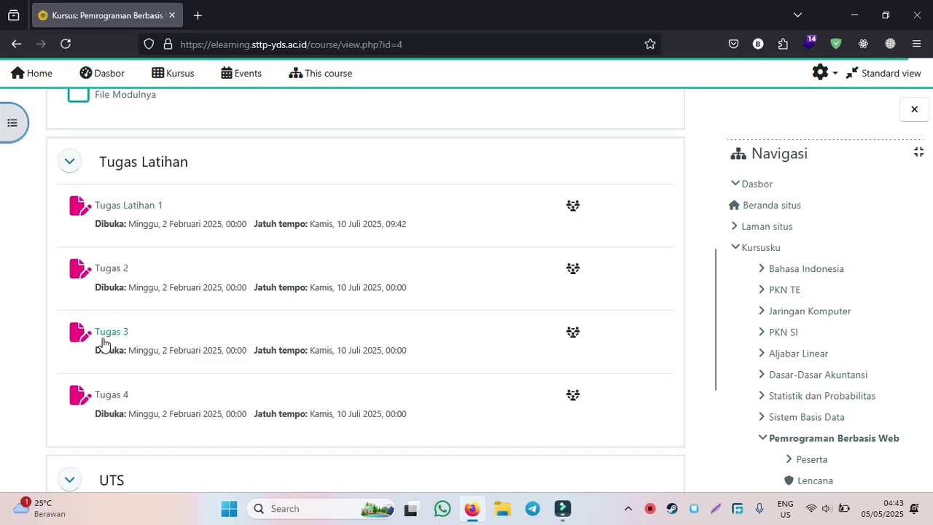
scroll(100, 355, up, 1)
scroll(99, 354, down, 1)
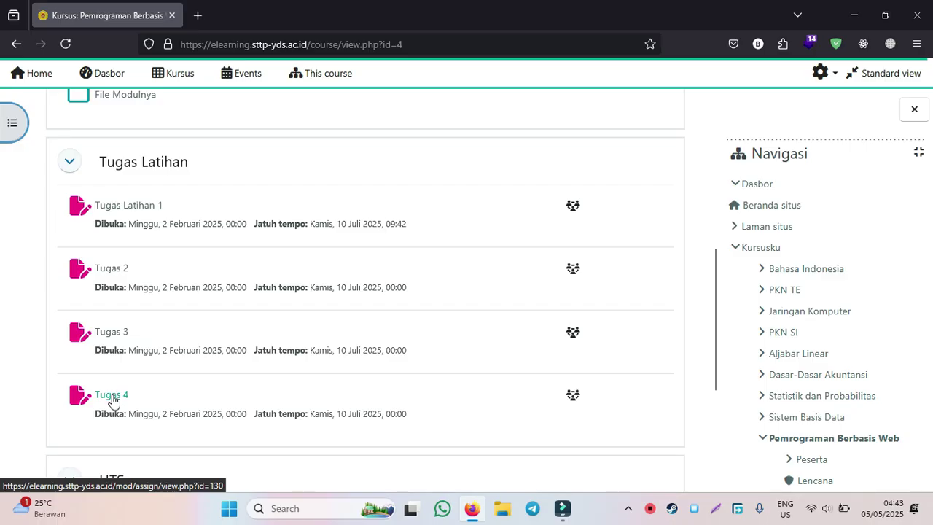
right_click(111, 401)
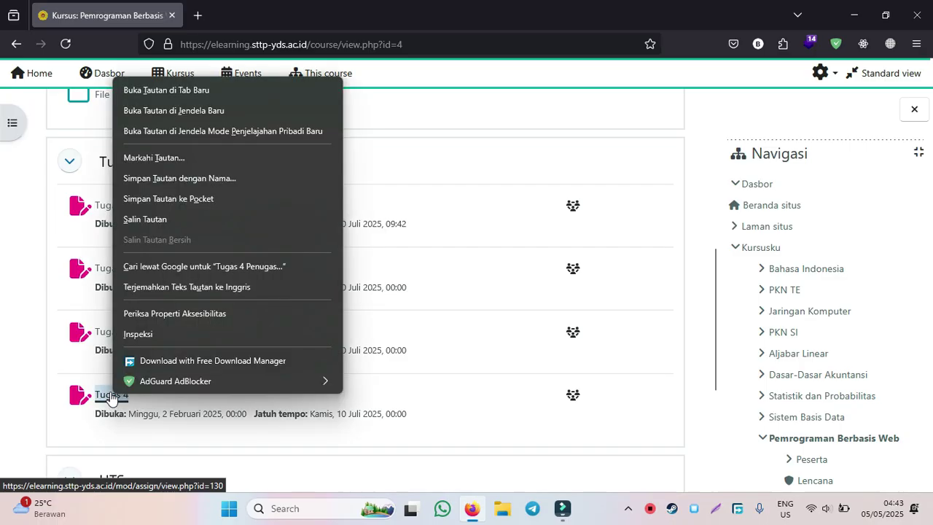
click(200, 91)
click(229, 5)
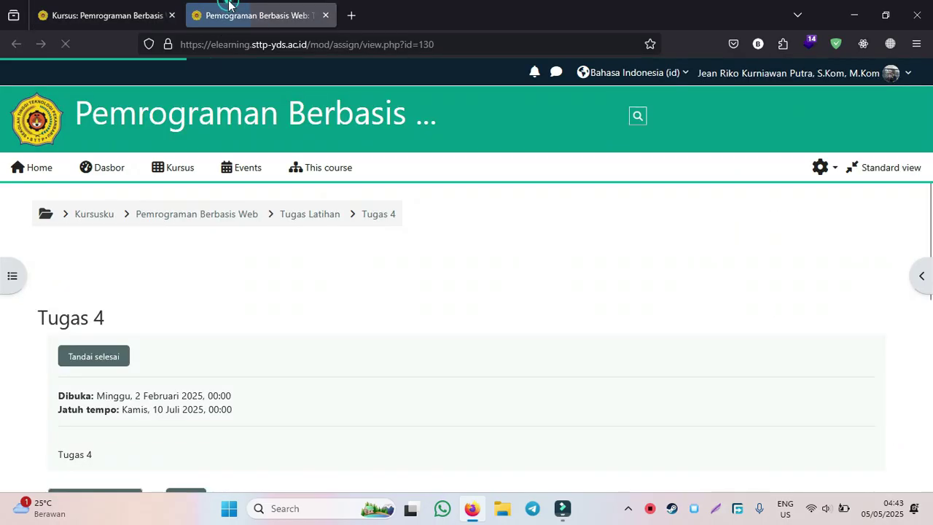
click(306, 275)
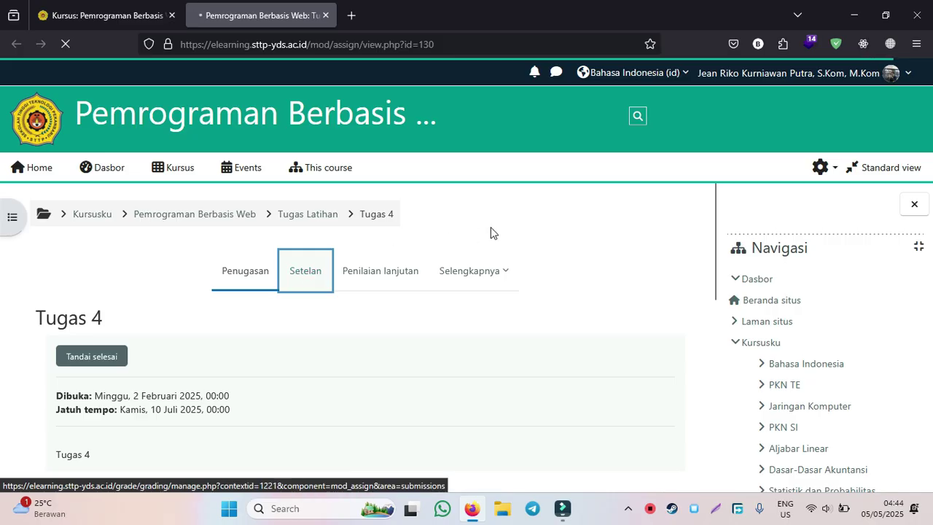
Step: Review the assignment's name, description, activity instructions, additional files and availability dates in the Tugas 4 settings
scroll(491, 231, down, 3)
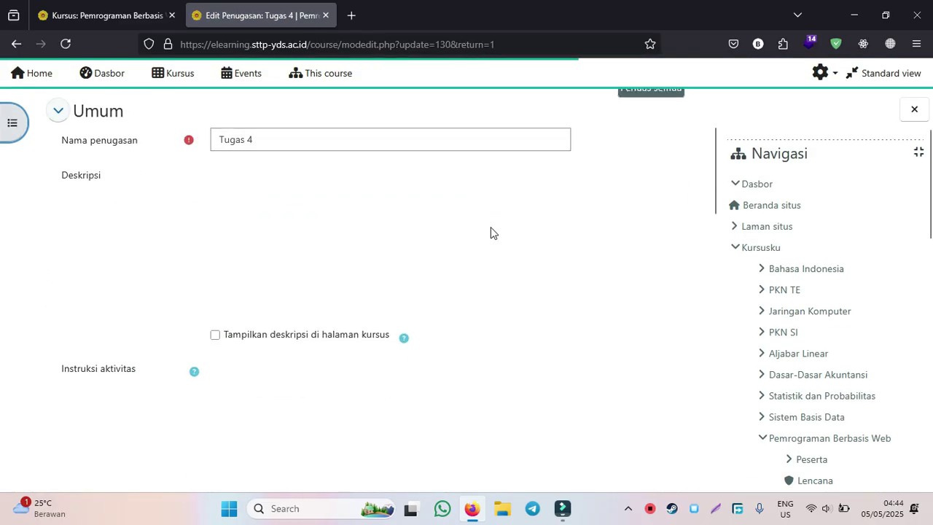
scroll(491, 230, down, 5)
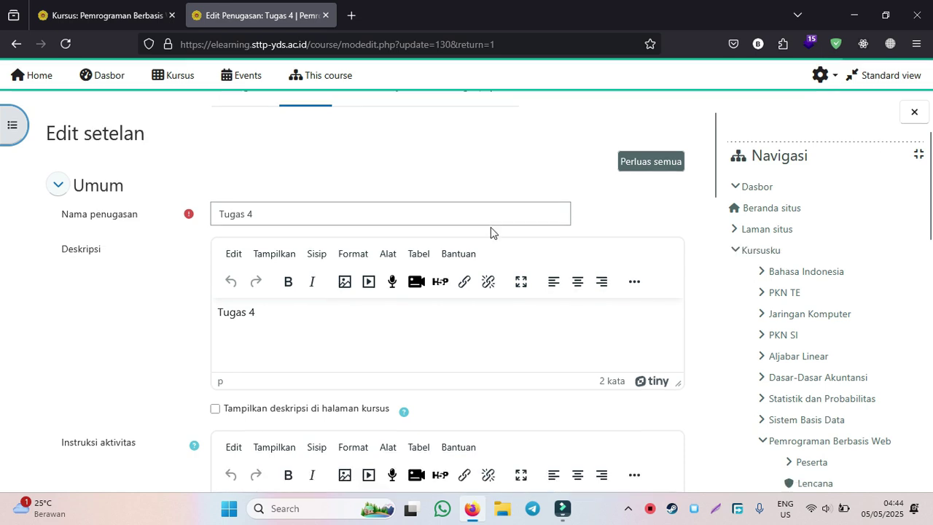
scroll(491, 232, up, 4)
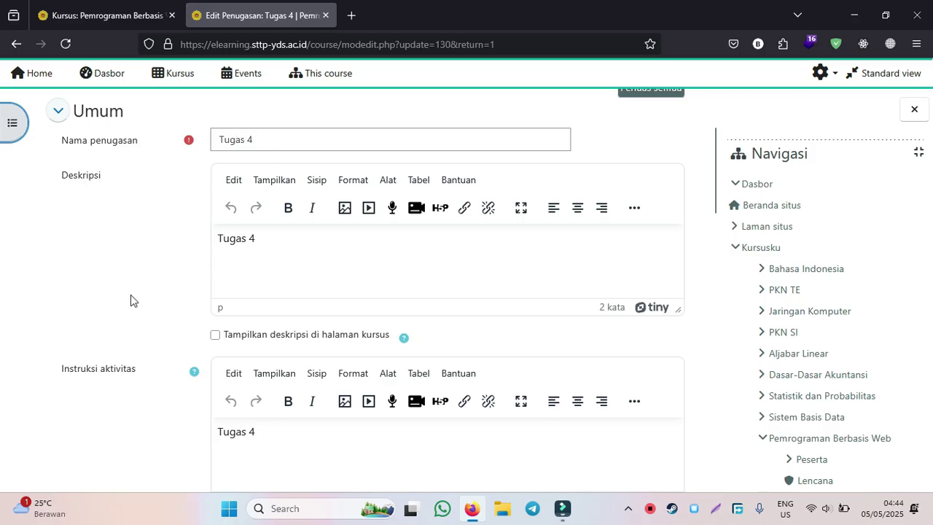
scroll(131, 298, down, 3)
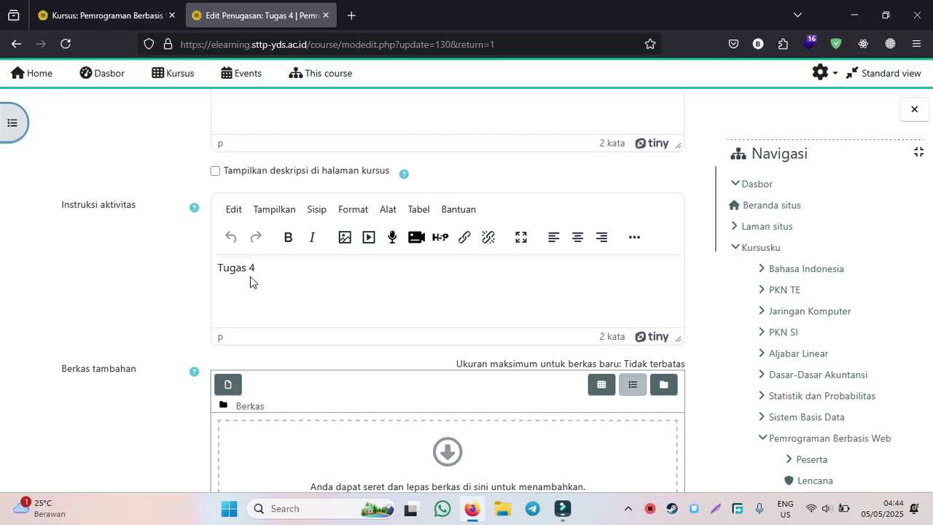
scroll(250, 277, down, 2)
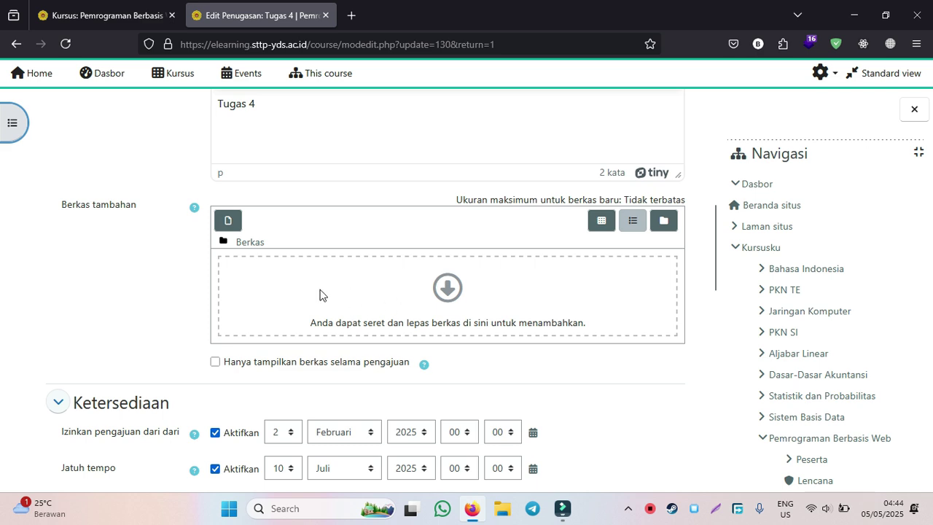
scroll(329, 299, down, 1)
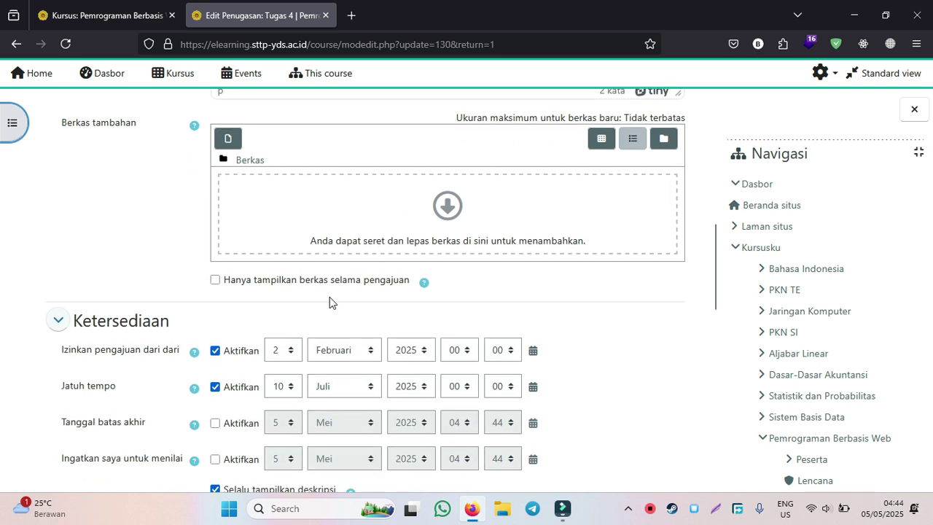
scroll(330, 297, down, 1)
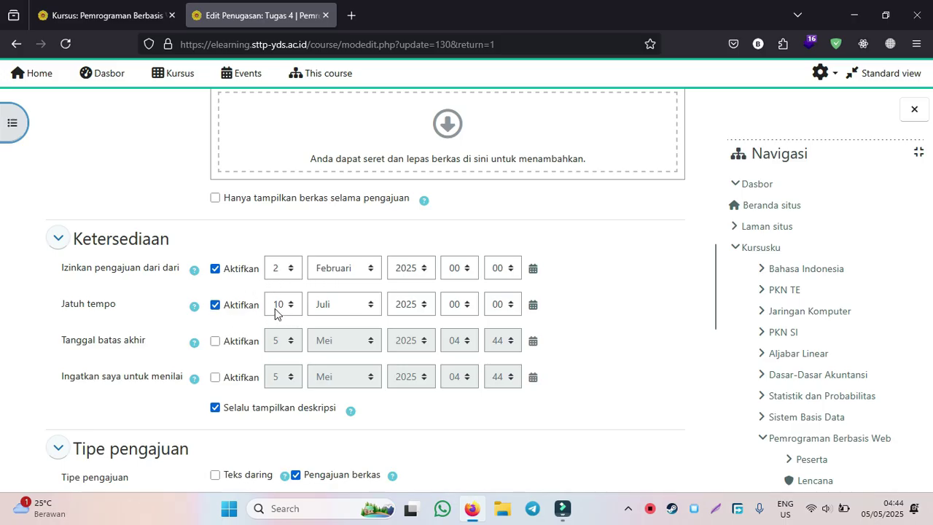
Step: Read the help notes for the submission start, due date, cut-off date and grading reminder under Ketersediaan
click(193, 274)
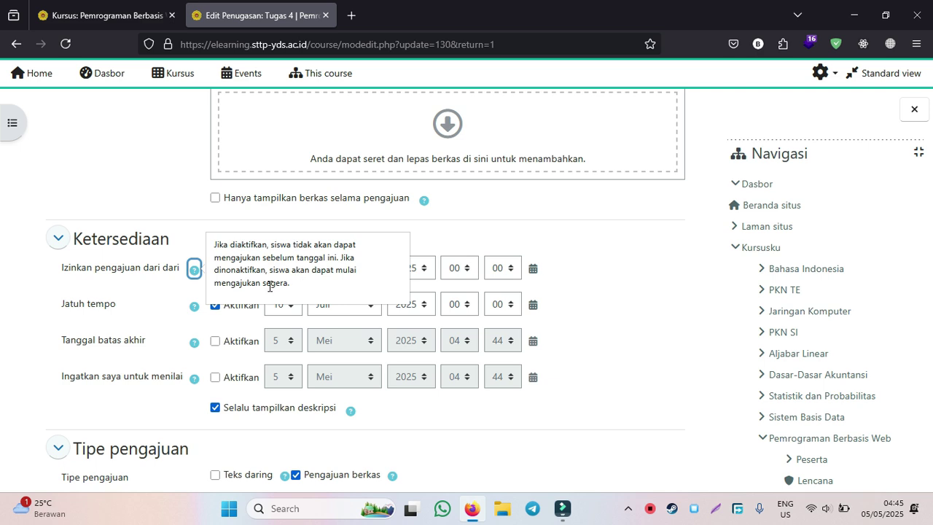
click(165, 300)
click(194, 306)
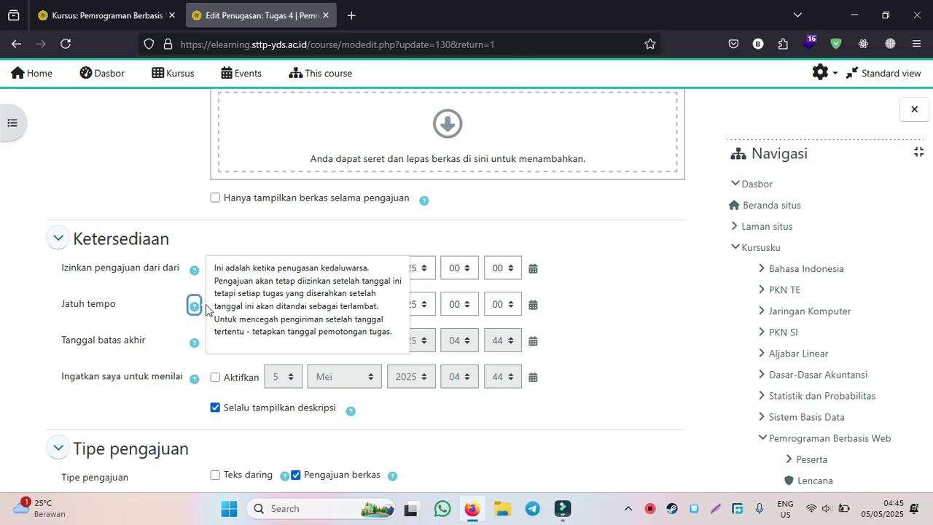
click(197, 342)
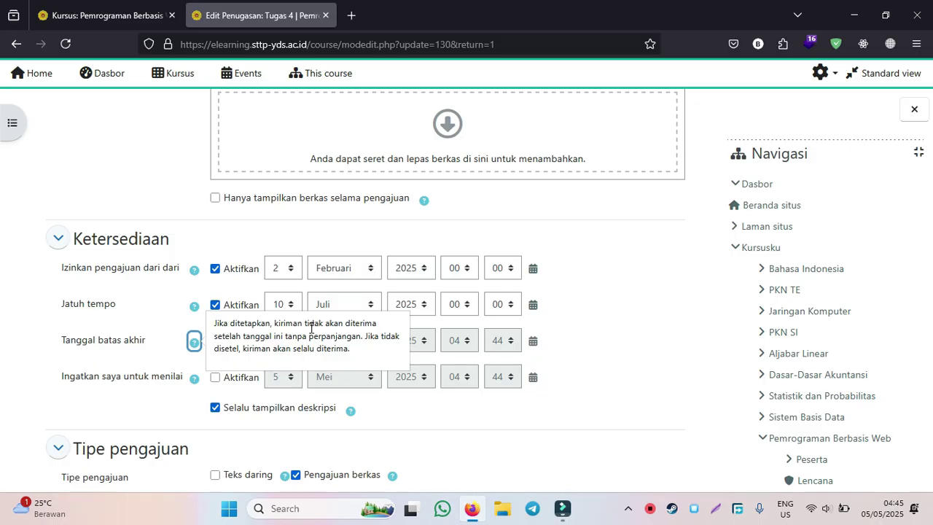
click(175, 323)
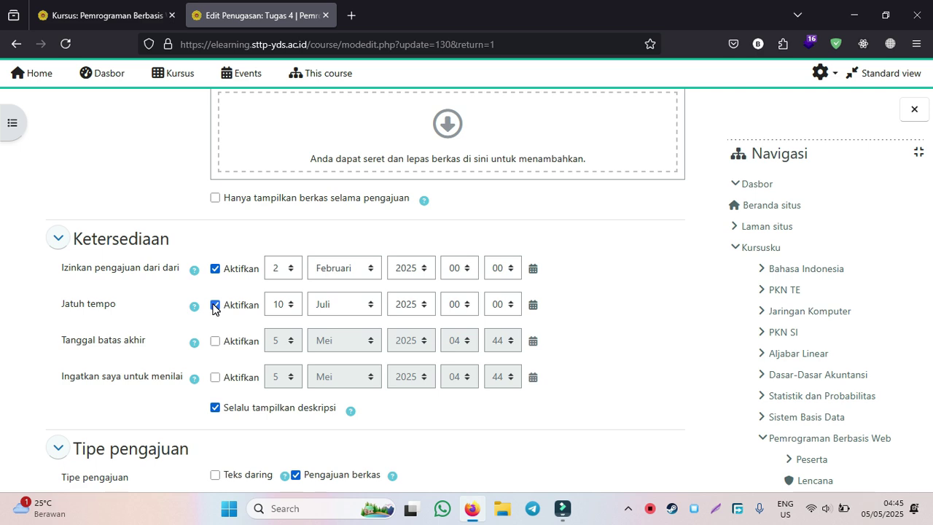
click(194, 379)
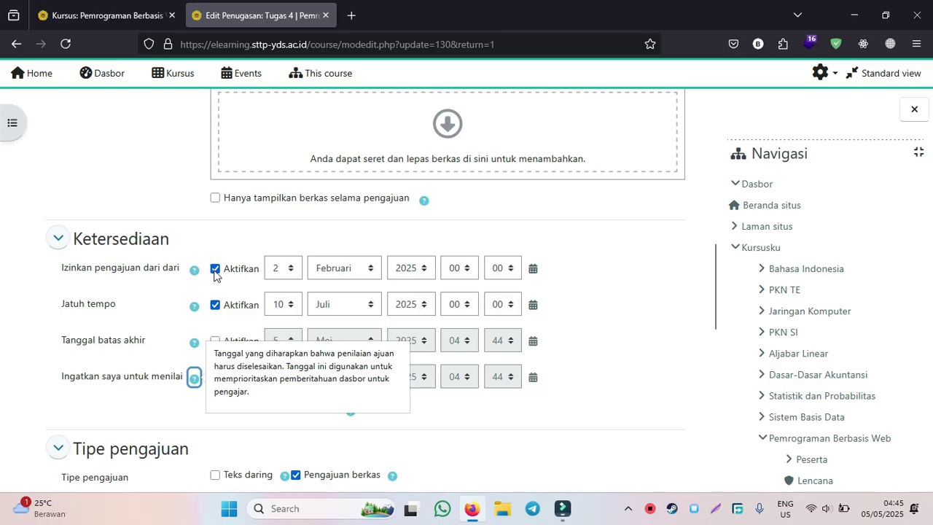
click(157, 317)
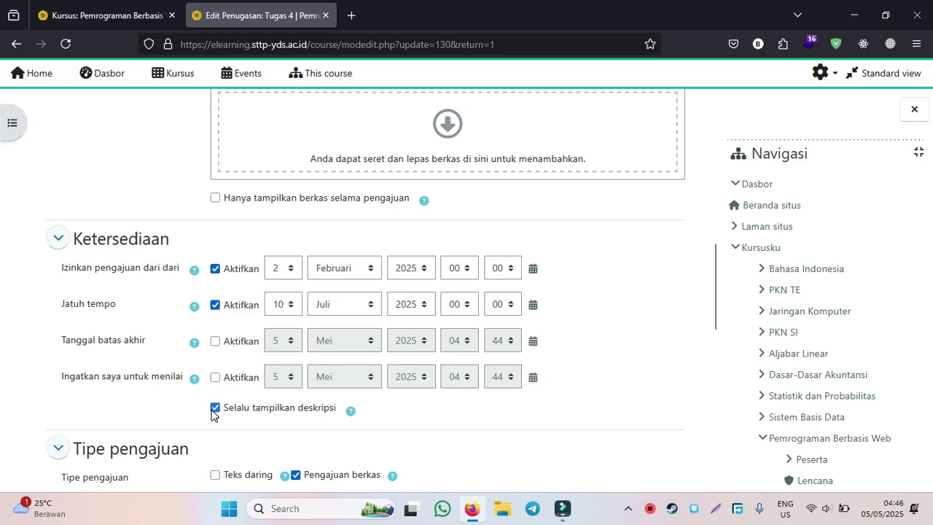
Step: Check the Tugas Latihan assignment list on the course page and look over the Tugas 4 submission type, availability and general settings again
click(108, 15)
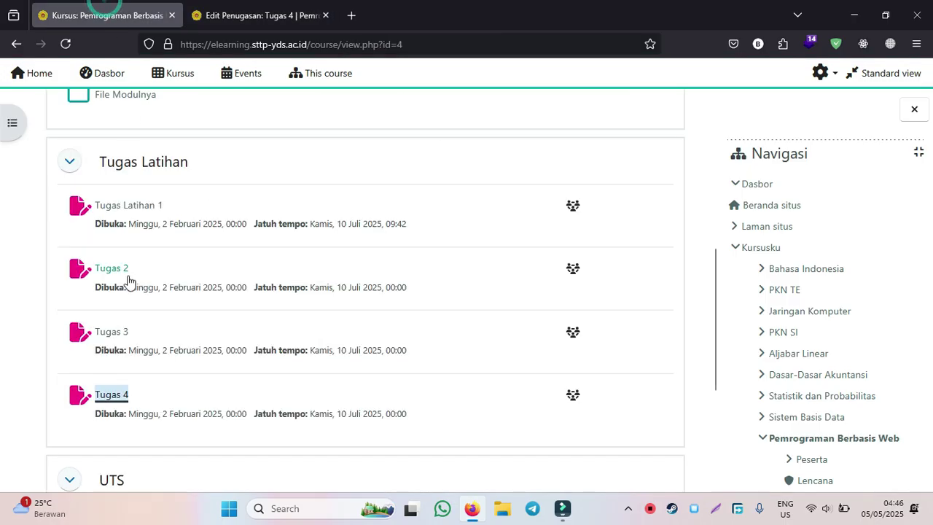
click(218, 15)
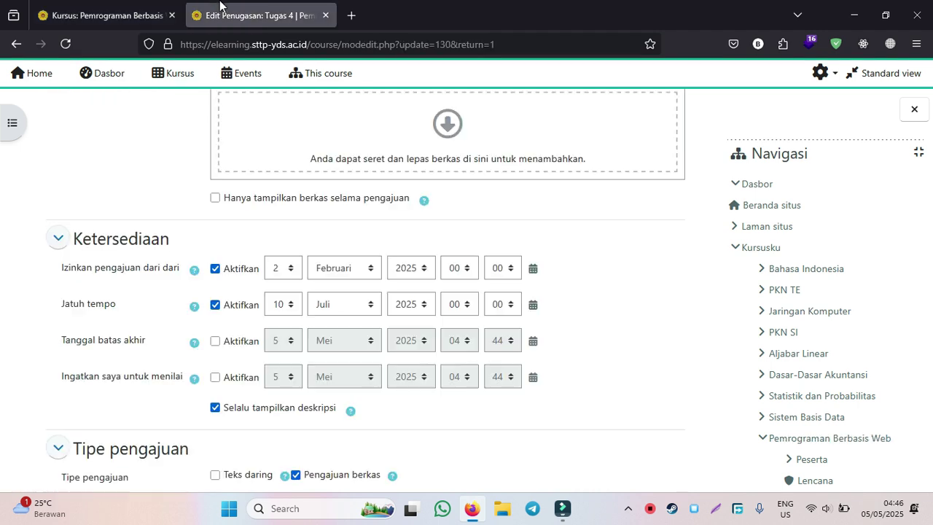
scroll(257, 375, down, 2)
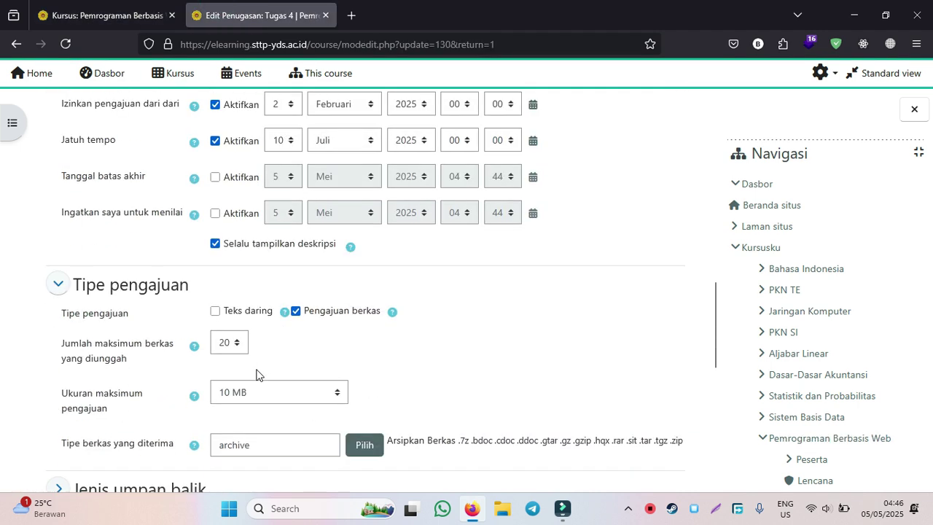
scroll(291, 350, up, 2)
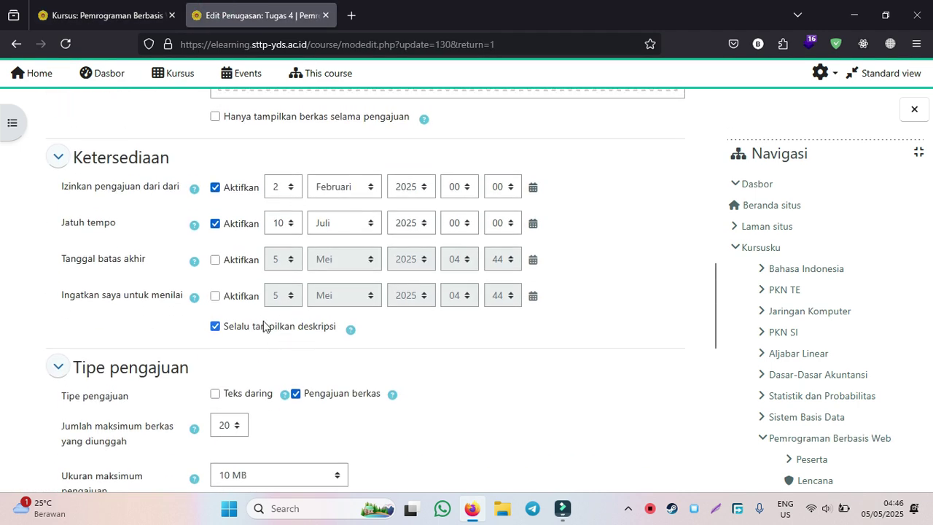
scroll(263, 321, up, 7)
scroll(104, 297, up, 1)
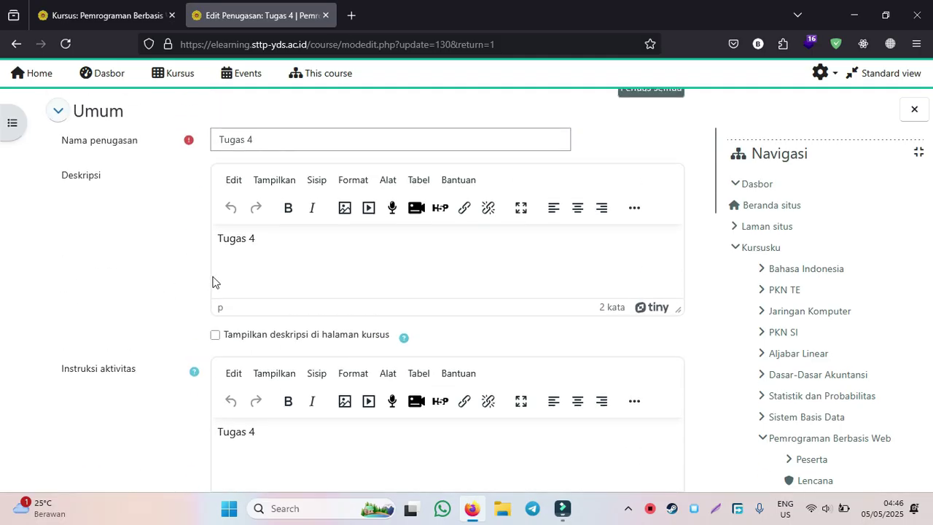
mouse_move(314, 256)
mouse_down()
mouse_move(216, 239)
mouse_move(328, 256)
mouse_up()
Step: Expand the Kondisi penyelesaian section of the Tugas 4 settings and show its completion options
scroll(162, 274, down, 15)
click(162, 277)
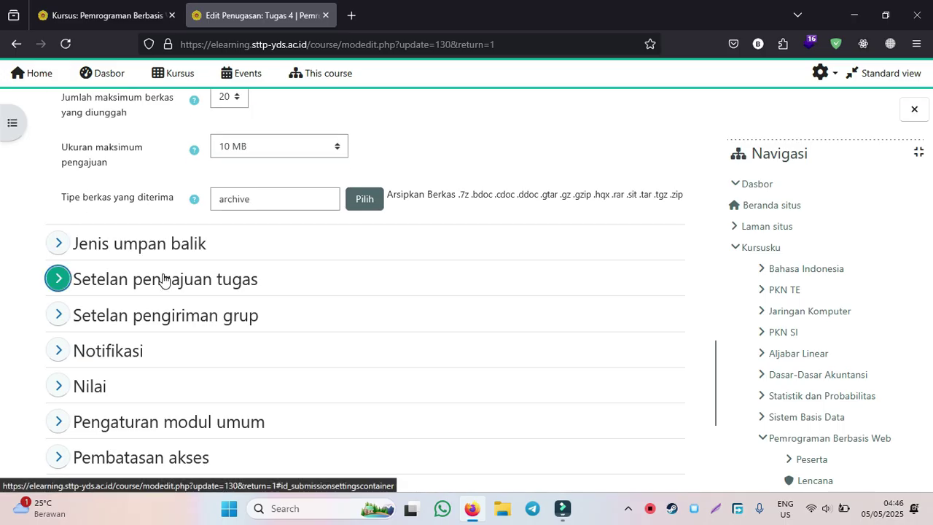
scroll(201, 313, down, 2)
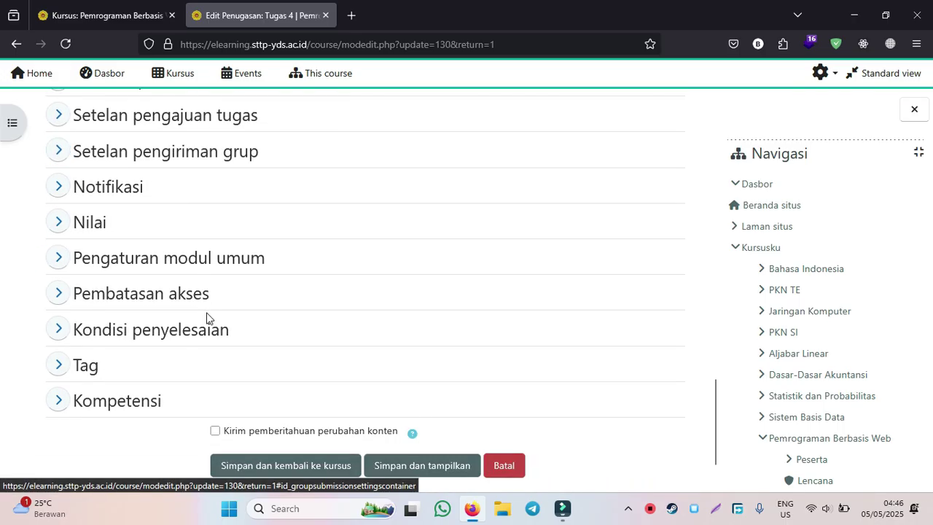
click(175, 332)
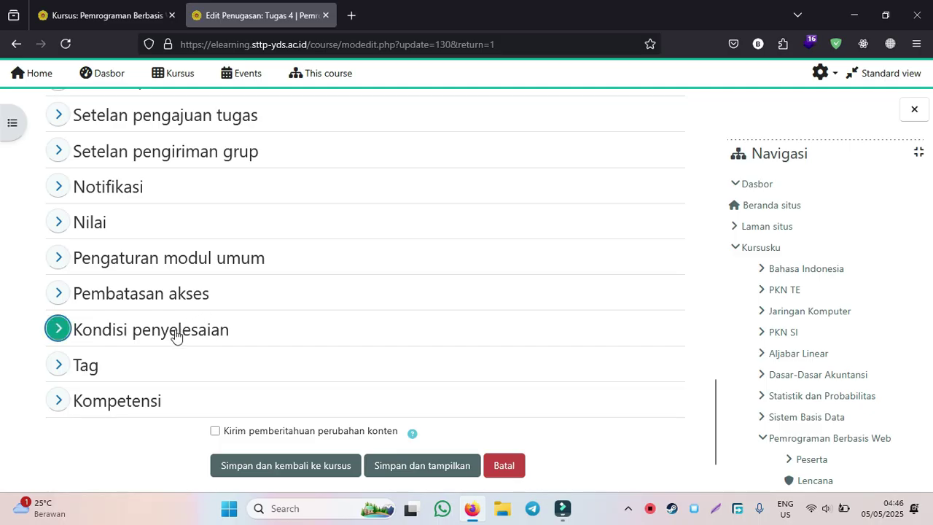
scroll(198, 332, down, 2)
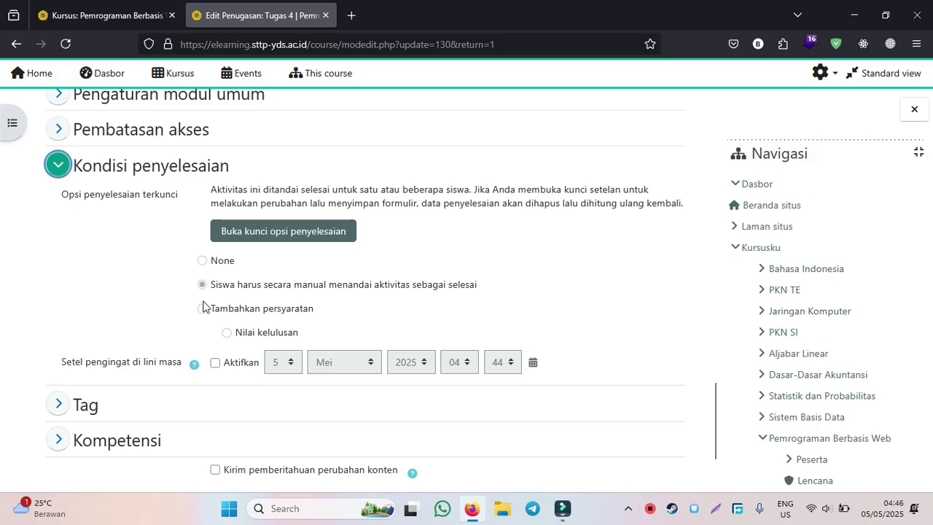
Step: Review the course page's Umum, RPS/Kontrak Kuliah, Modul and Tugas Latihan sections and the Tandai selesai option beside their activities
click(245, 240)
click(122, 14)
scroll(258, 173, up, 10)
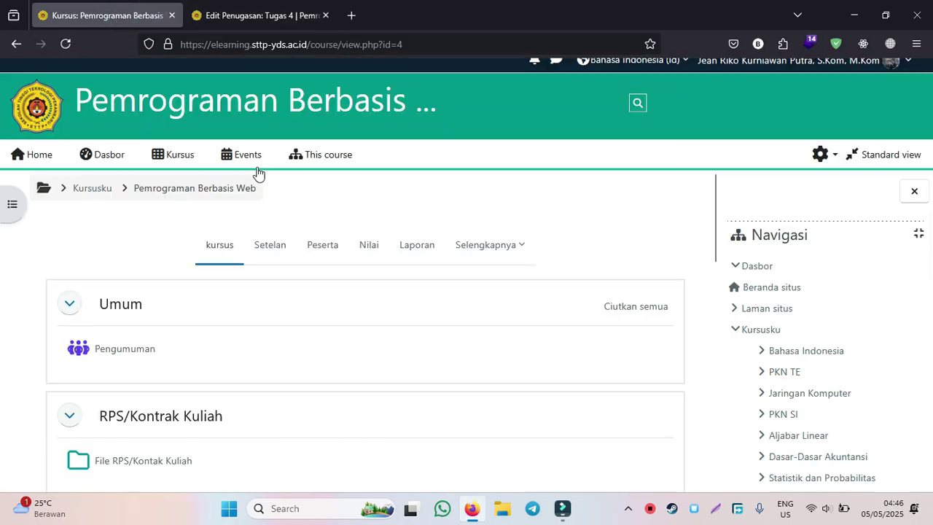
scroll(577, 203, down, 2)
scroll(462, 207, down, 10)
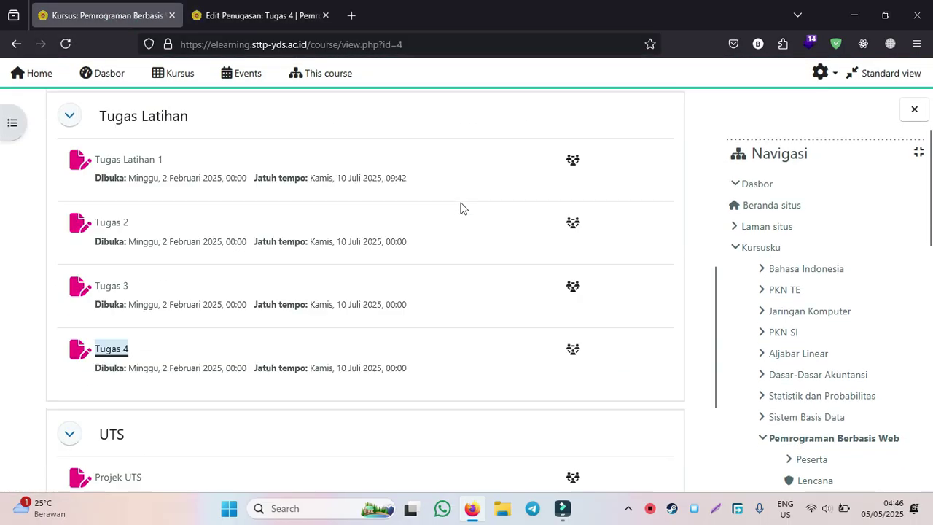
scroll(461, 209, up, 10)
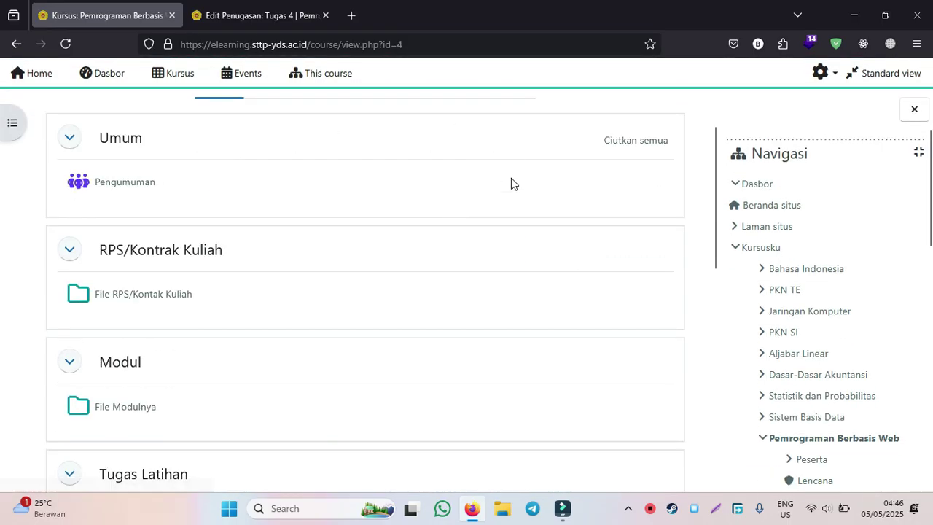
scroll(554, 207, down, 2)
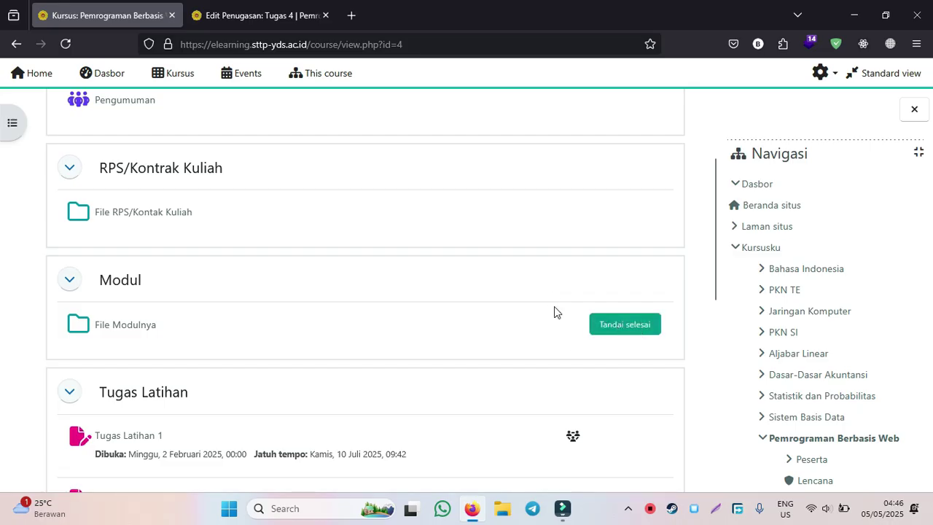
scroll(551, 321, down, 6)
scroll(609, 241, up, 2)
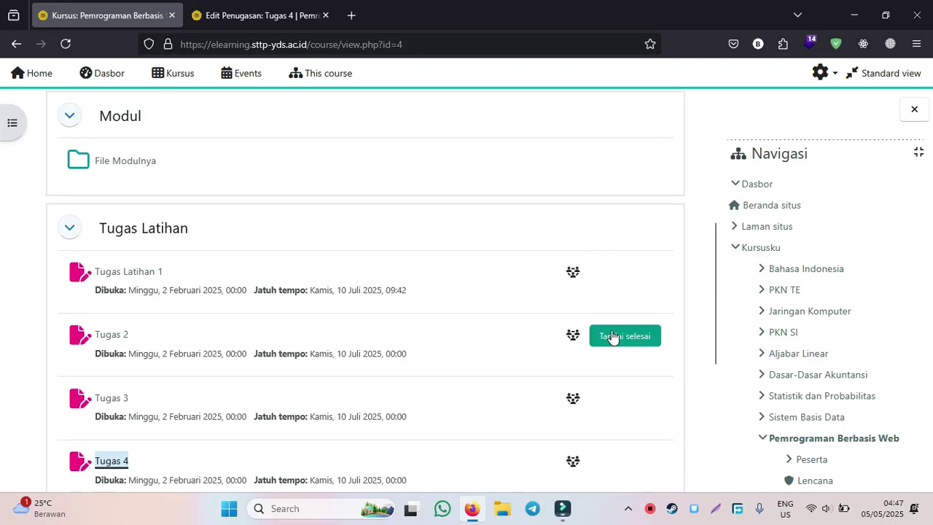
scroll(613, 397, down, 2)
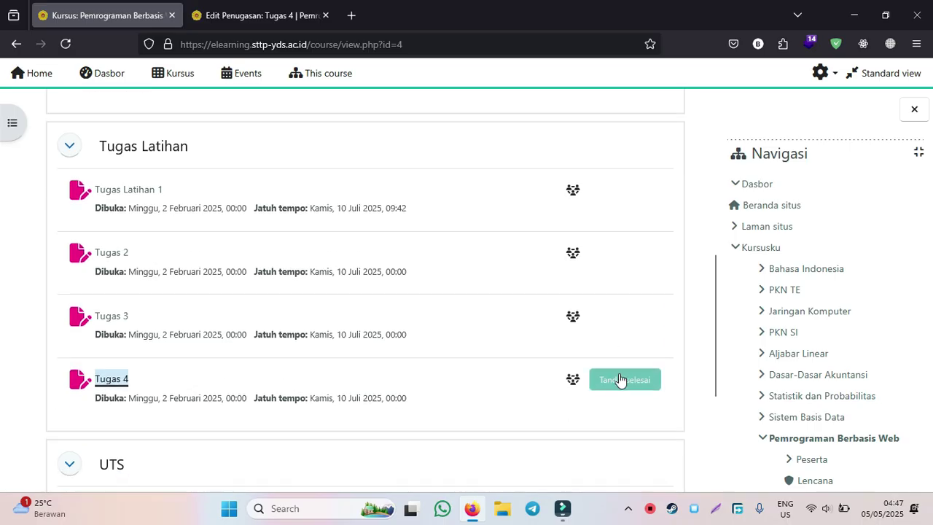
scroll(623, 378, up, 10)
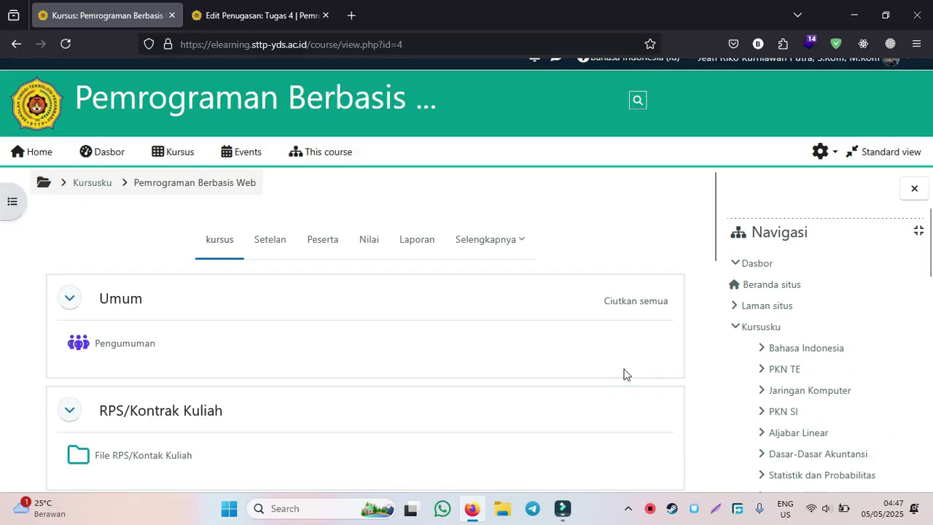
scroll(617, 374, down, 5)
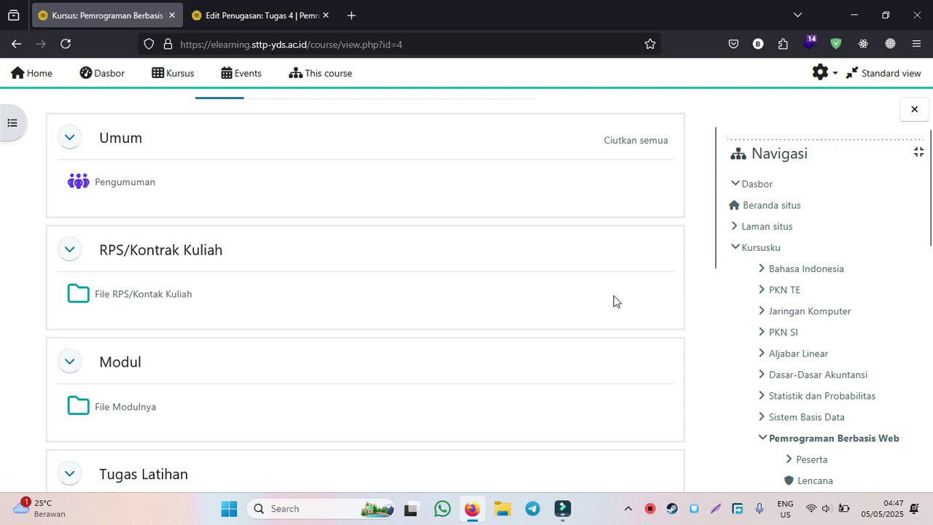
scroll(614, 300, down, 6)
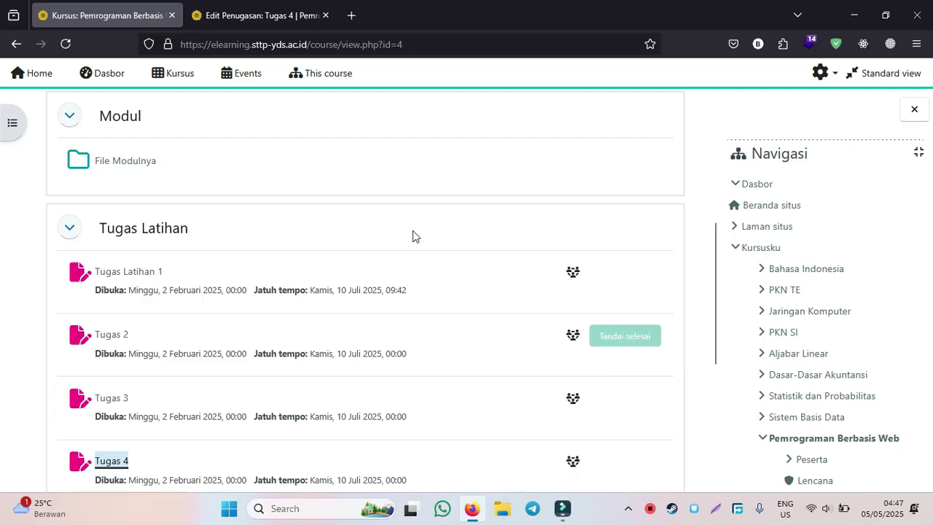
Step: Check the remaining completion options and saving choices at the end of the Tugas 4 settings, and return to the course page
click(232, 10)
scroll(401, 279, down, 2)
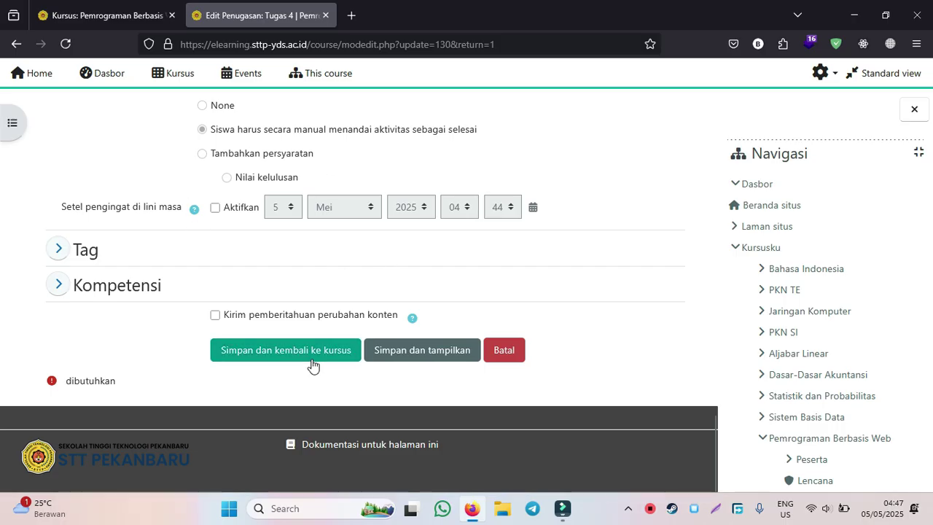
click(81, 8)
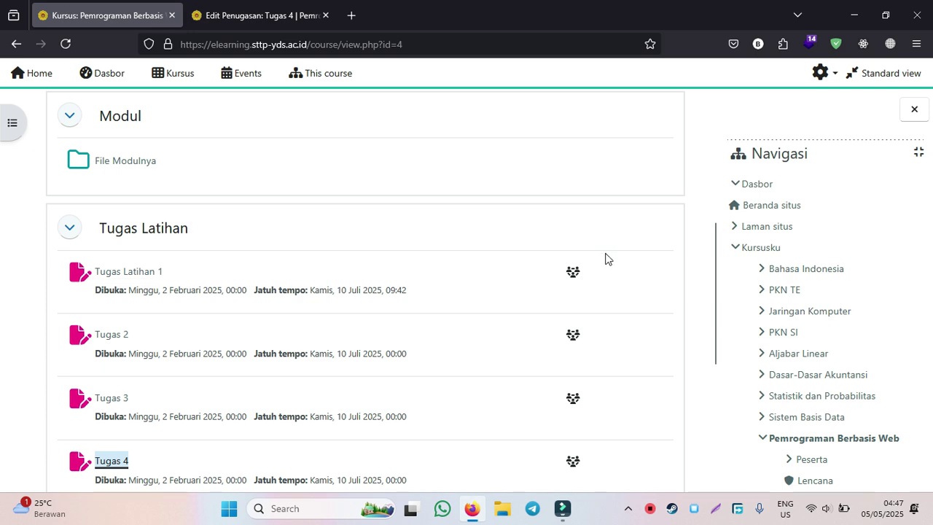
Step: Collapse the Kursusku list in the navigation block and turn on editing mode for the Pemrograman Berbasis Web course
click(736, 247)
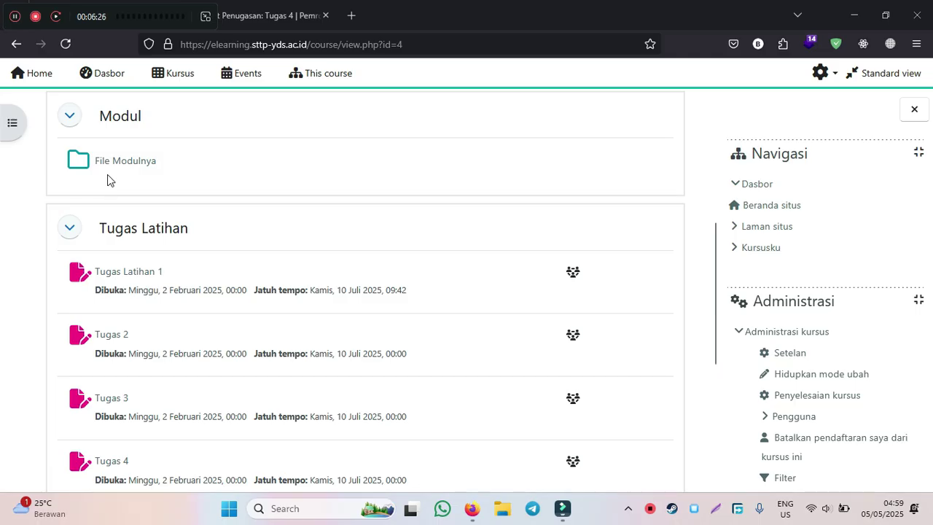
scroll(186, 240, down, 4)
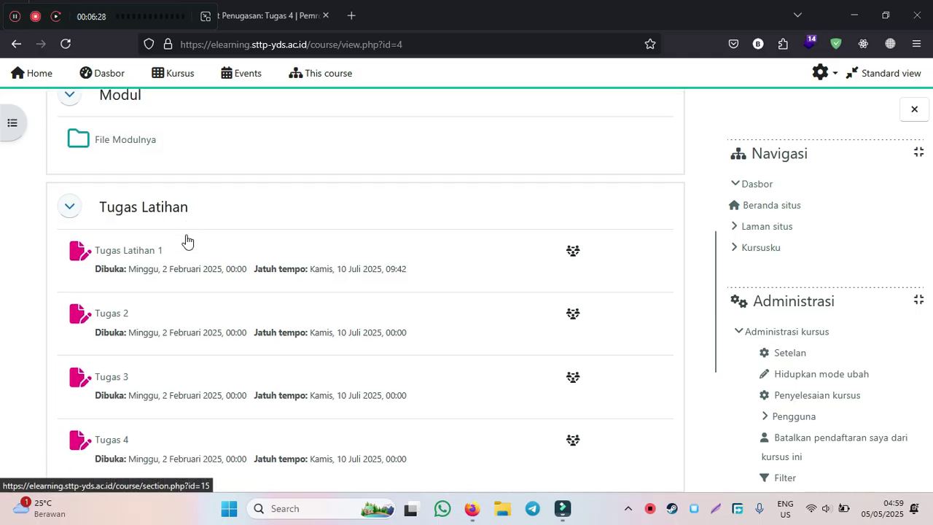
scroll(188, 241, down, 1)
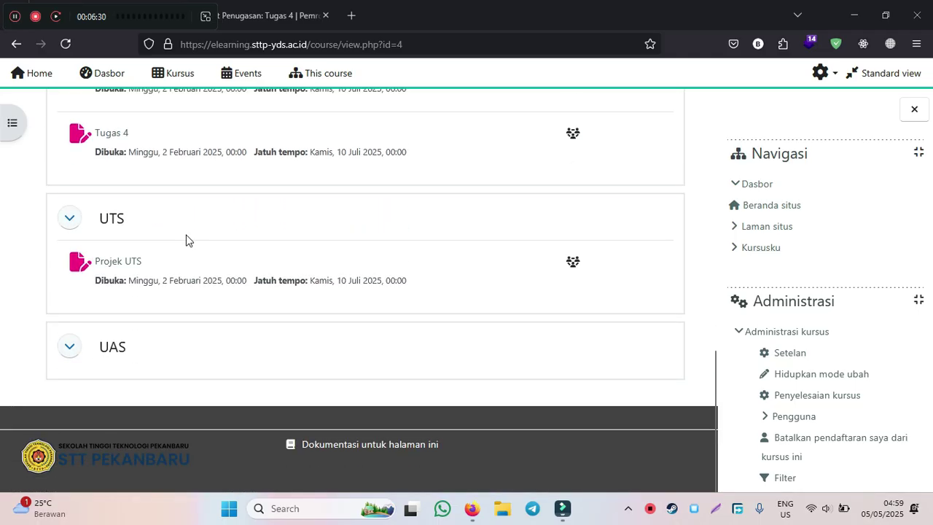
scroll(186, 240, up, 5)
scroll(186, 240, down, 2)
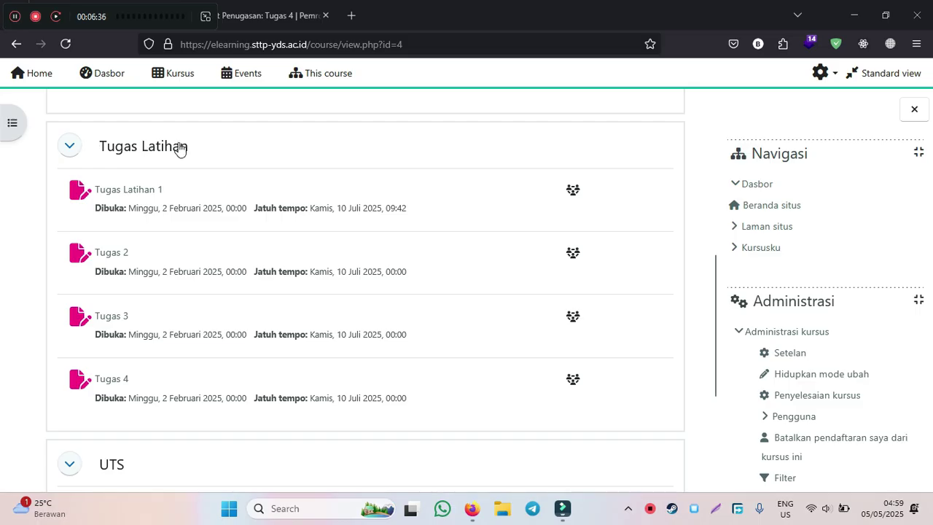
scroll(182, 196, down, 1)
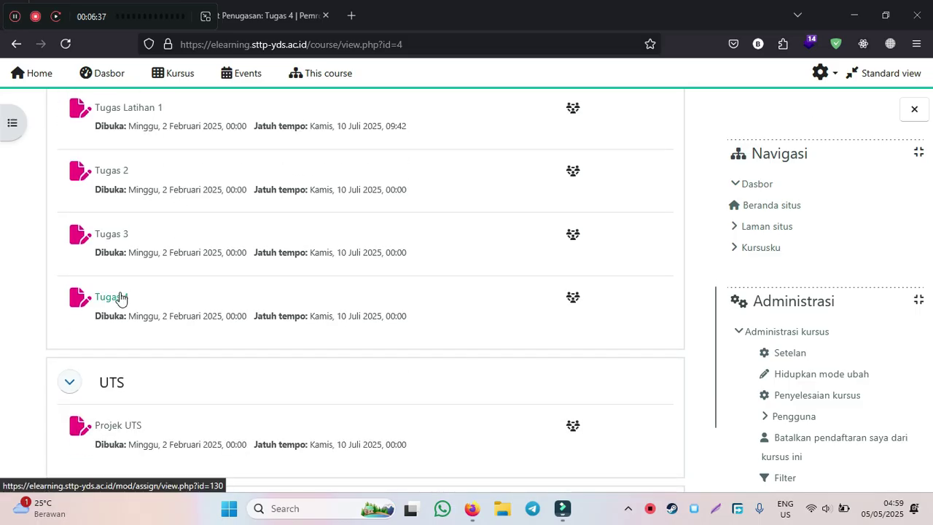
scroll(121, 298, up, 3)
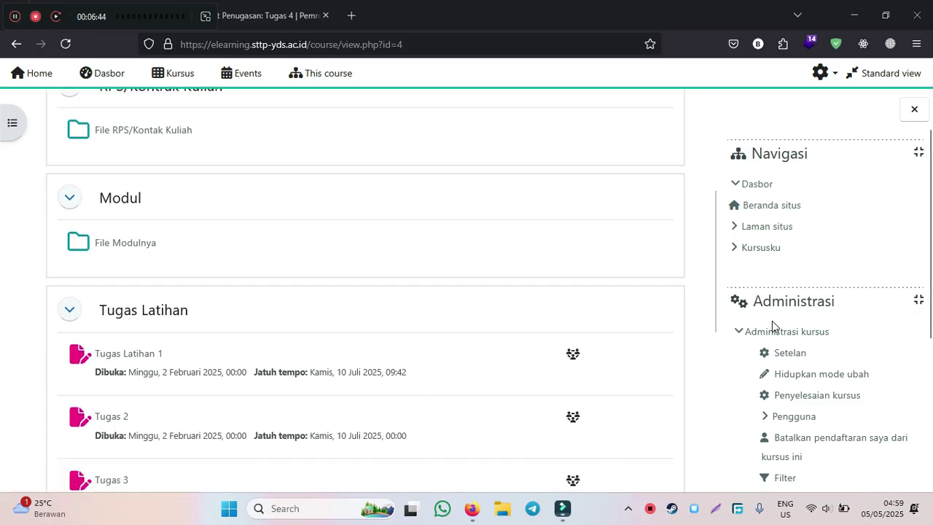
click(809, 377)
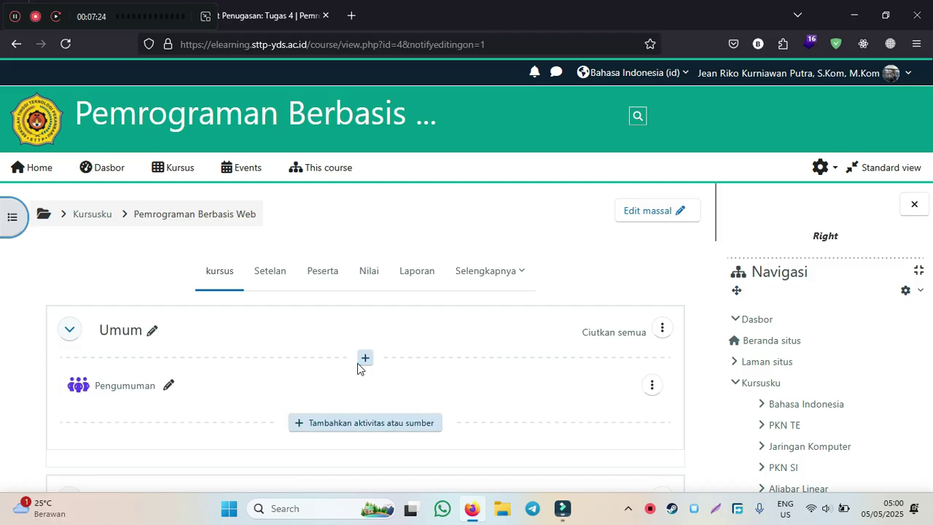
Step: Add a new Penugasan activity after Tugas 4 in the Tugas Latihan section
scroll(357, 368, down, 3)
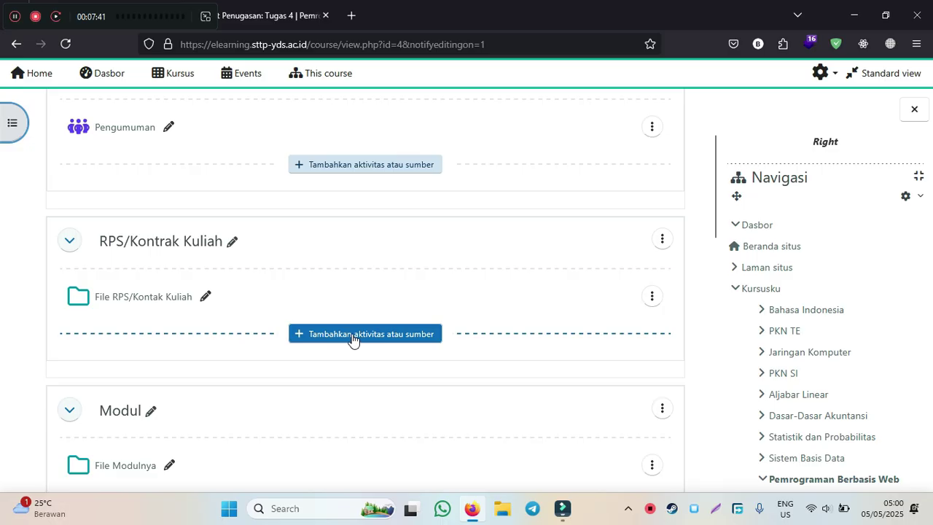
drag(338, 272, 361, 271)
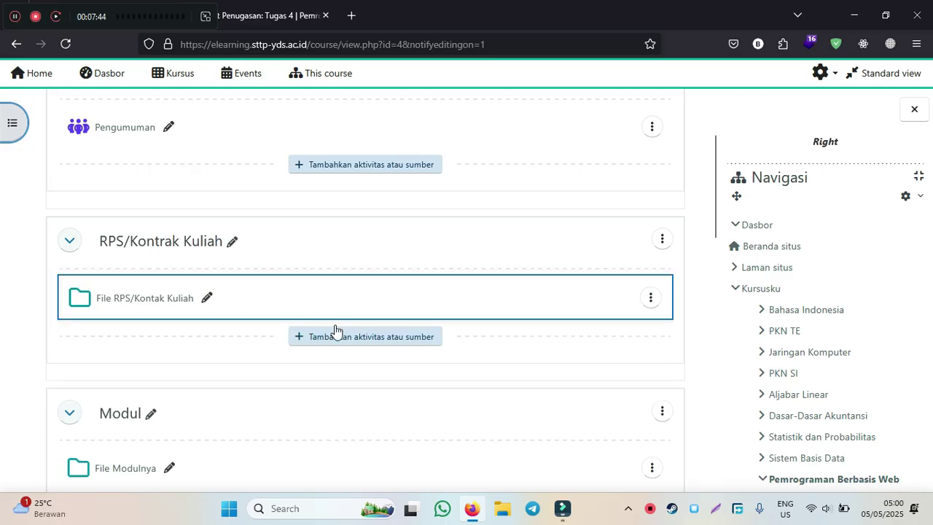
scroll(319, 360, down, 3)
scroll(318, 360, down, 4)
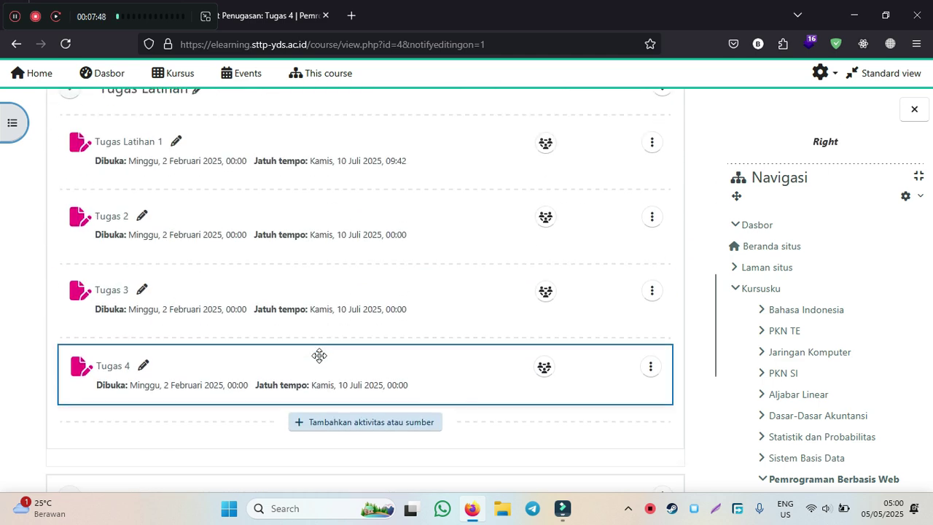
drag(319, 355, 121, 386)
click(333, 430)
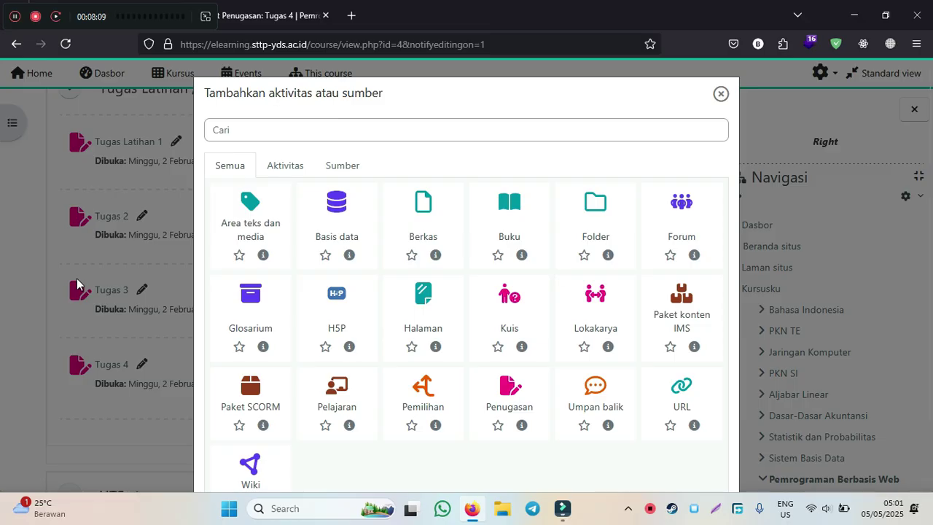
click(510, 397)
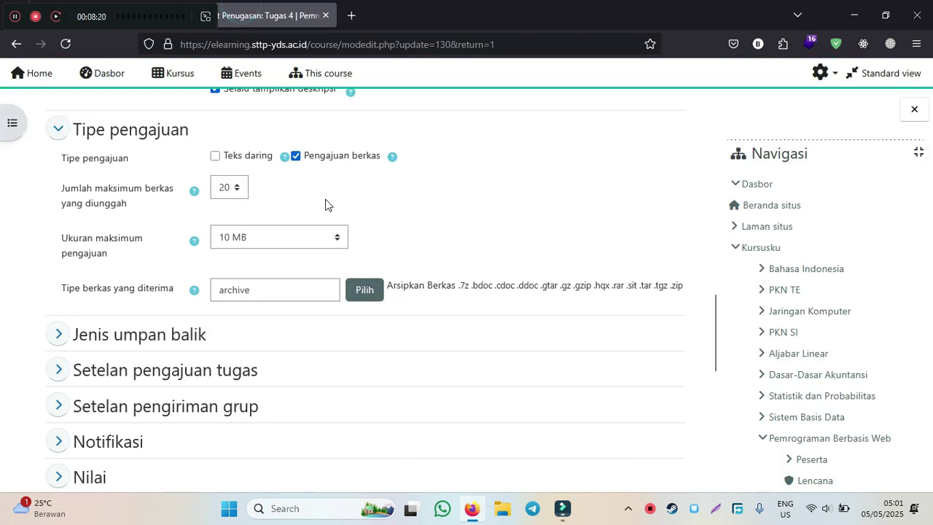
Step: Check the general settings of Tugas 4 for reference and name the new assignment Tugas 5
scroll(329, 207, up, 14)
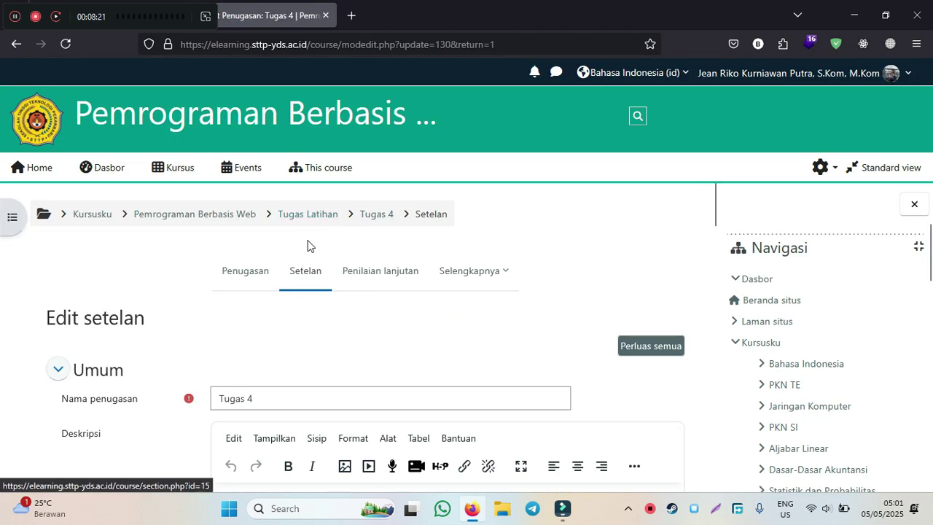
scroll(291, 212, down, 4)
scroll(253, 162, up, 1)
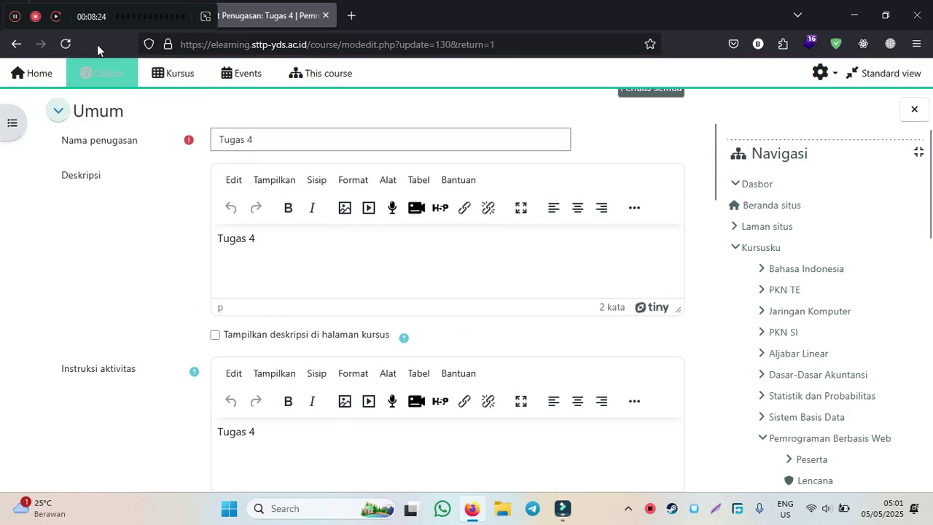
drag(126, 19, 118, 48)
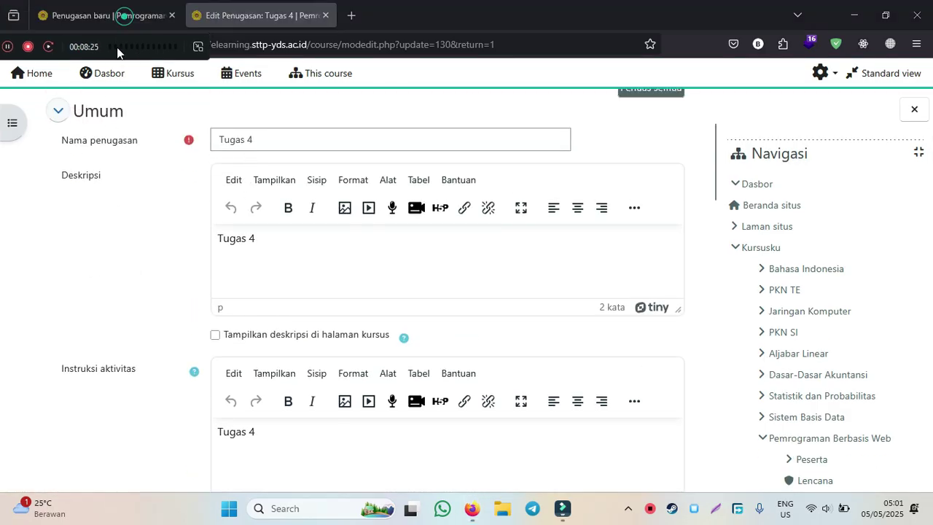
click(102, 15)
click(235, 405)
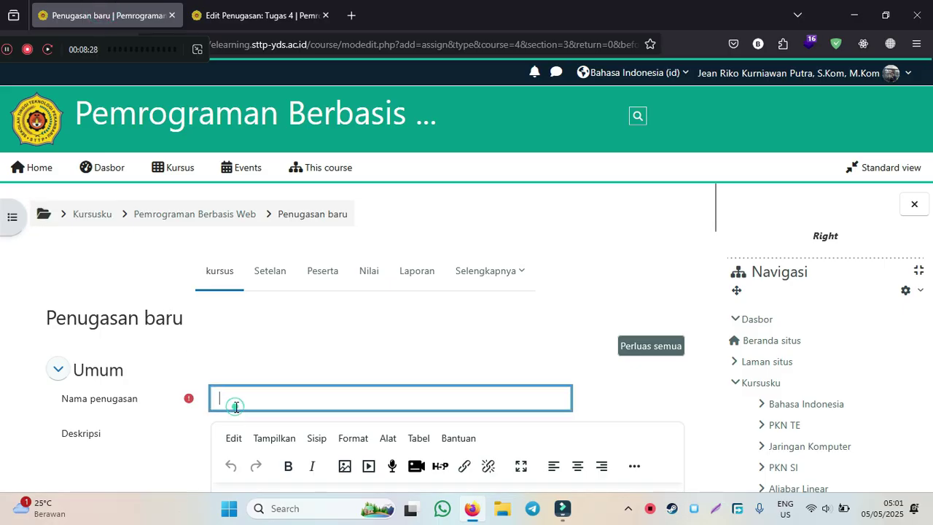
text(Tugas 5)
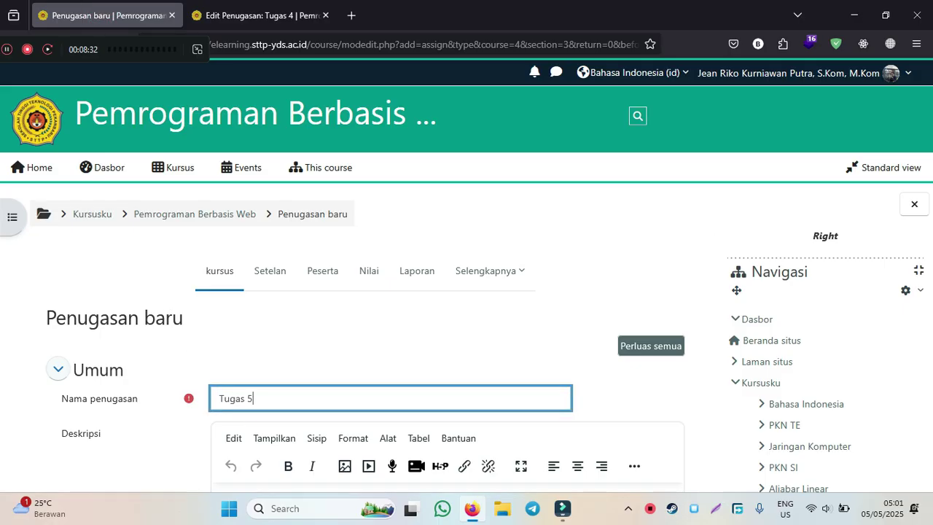
Step: Copy the assignment name Tugas 5 into both the description and the activity instructions
key(ctrl+a)
key(ctrl+c)
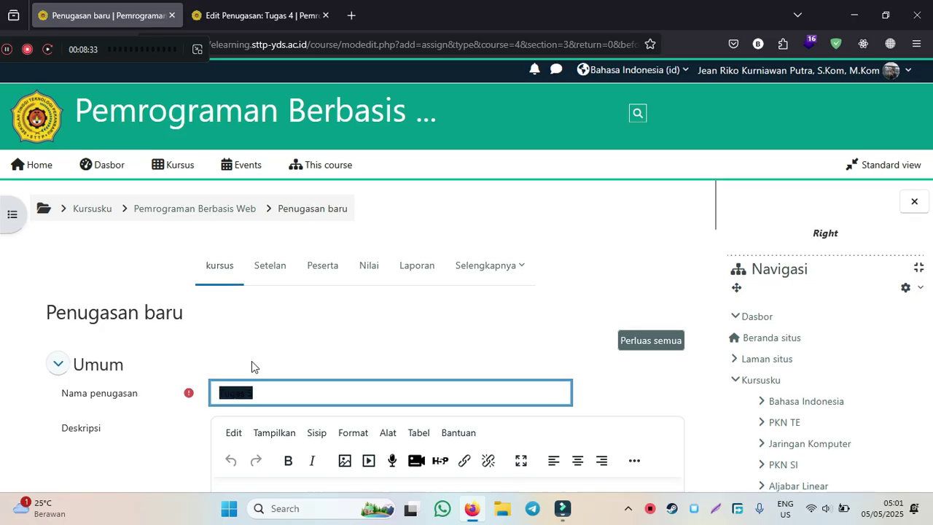
scroll(252, 367, down, 3)
click(281, 294)
key(ctrl+v)
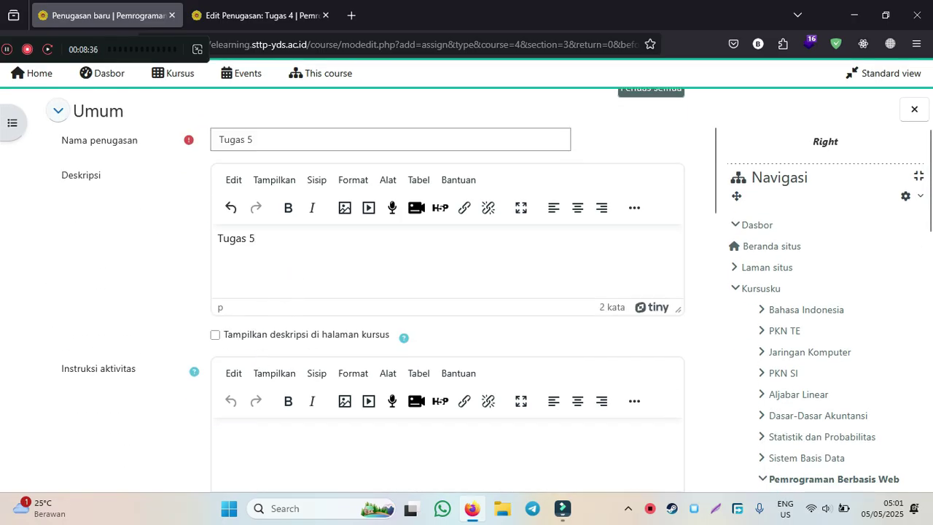
scroll(282, 307, down, 1)
click(270, 362)
key(ctrl+v)
Step: Set the new assignment's submission start date to 2 Februari 2025, matching the availability settings of Tugas 4
scroll(253, 357, down, 6)
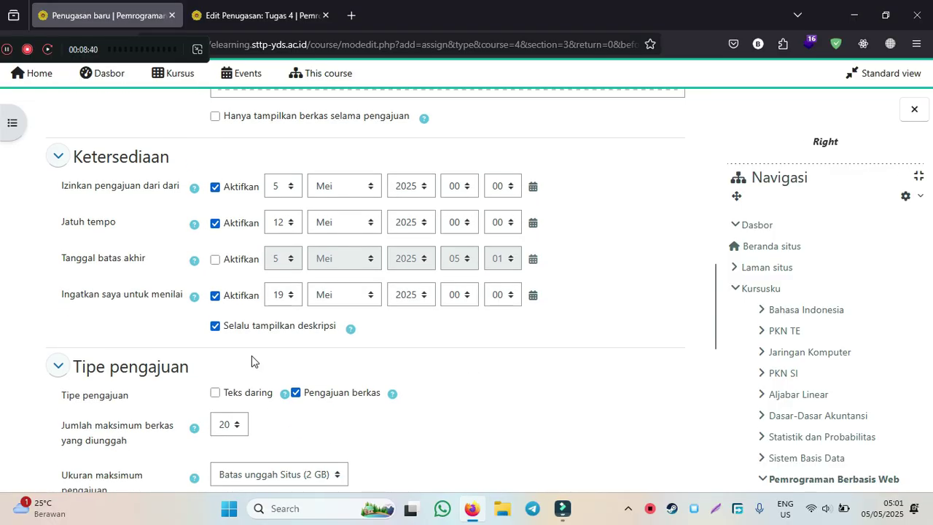
click(248, 14)
scroll(264, 244, down, 5)
scroll(265, 244, down, 3)
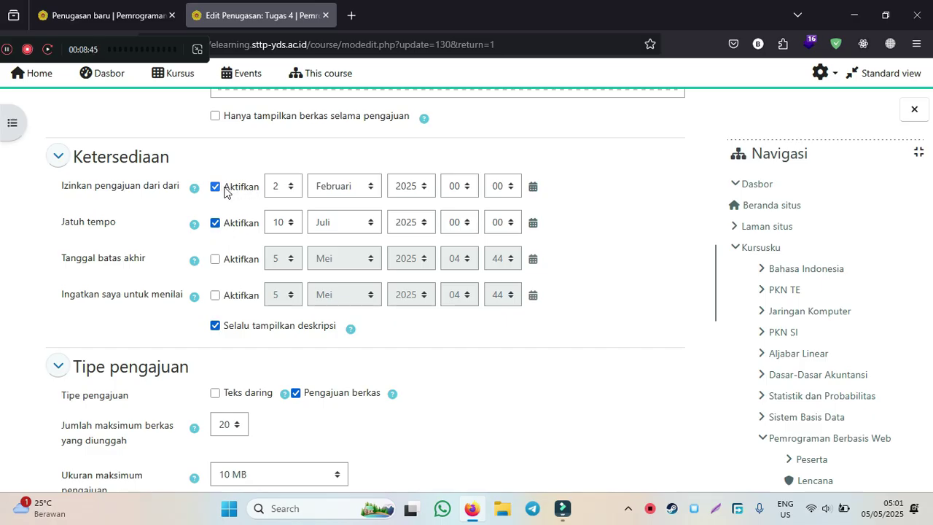
click(124, 22)
click(282, 188)
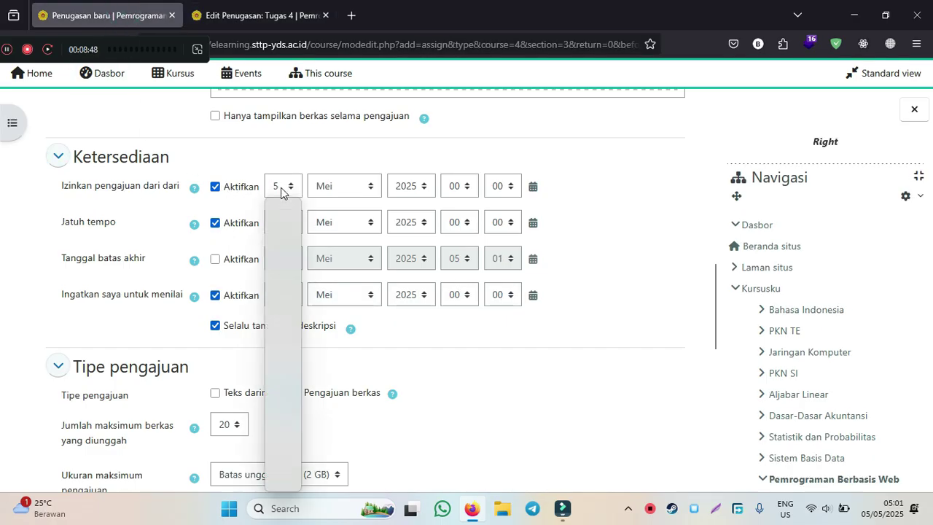
click(277, 227)
click(335, 189)
click(334, 226)
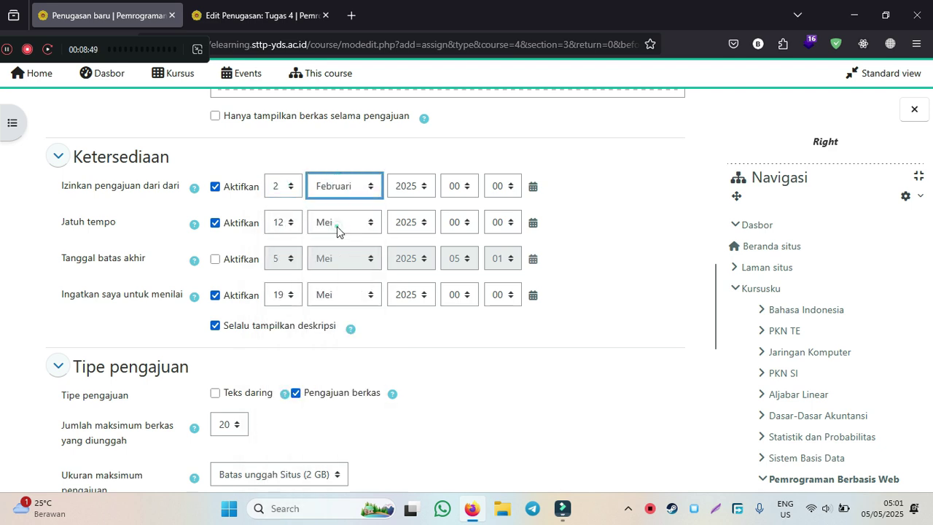
Step: Set the due date to 10 Juli 2025 as in Tugas 4, and disable the grading reminder
click(261, 15)
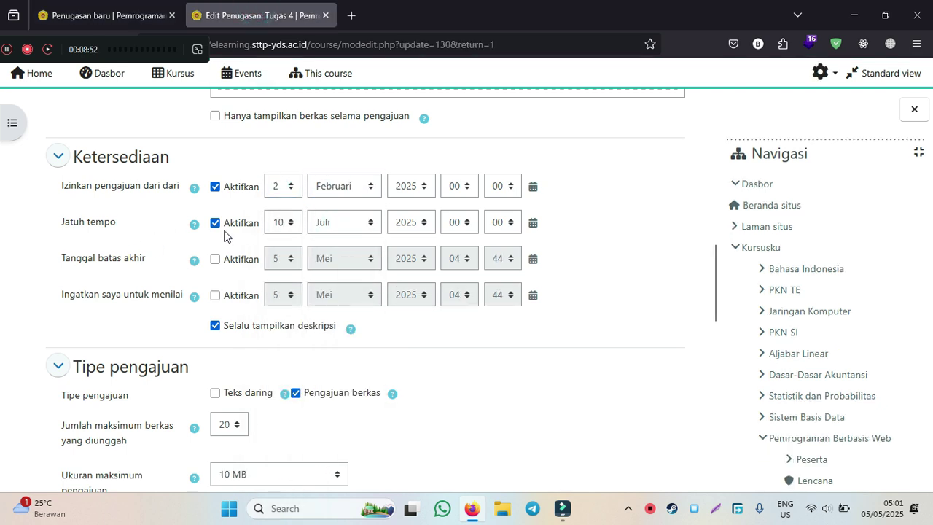
click(66, 6)
click(280, 223)
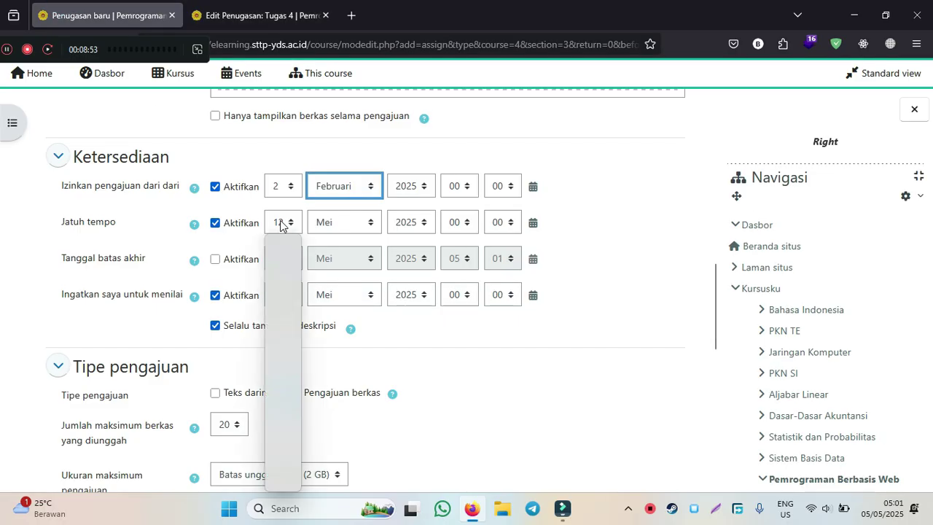
click(275, 422)
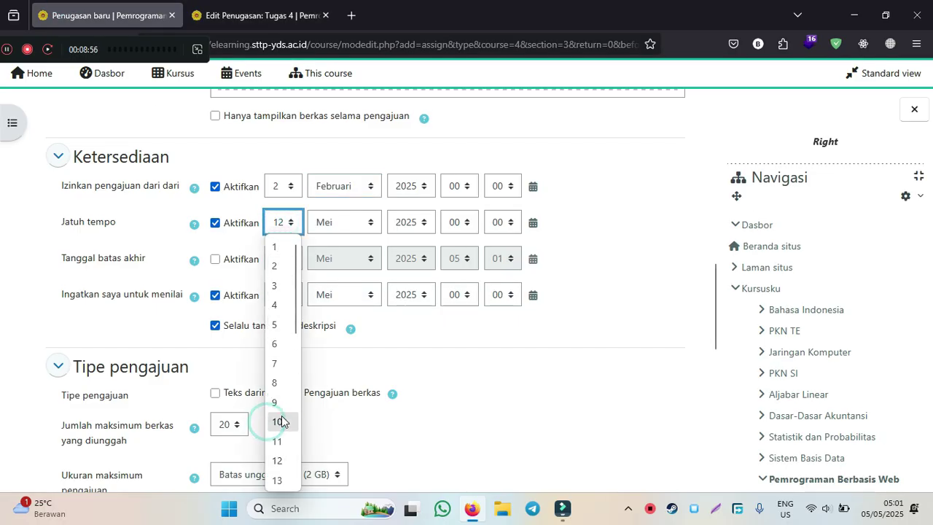
click(340, 225)
click(322, 363)
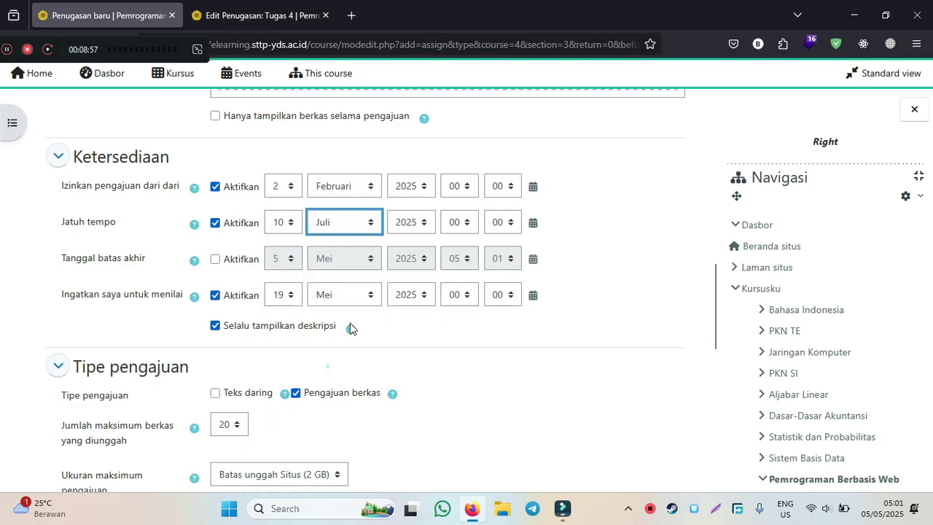
click(215, 295)
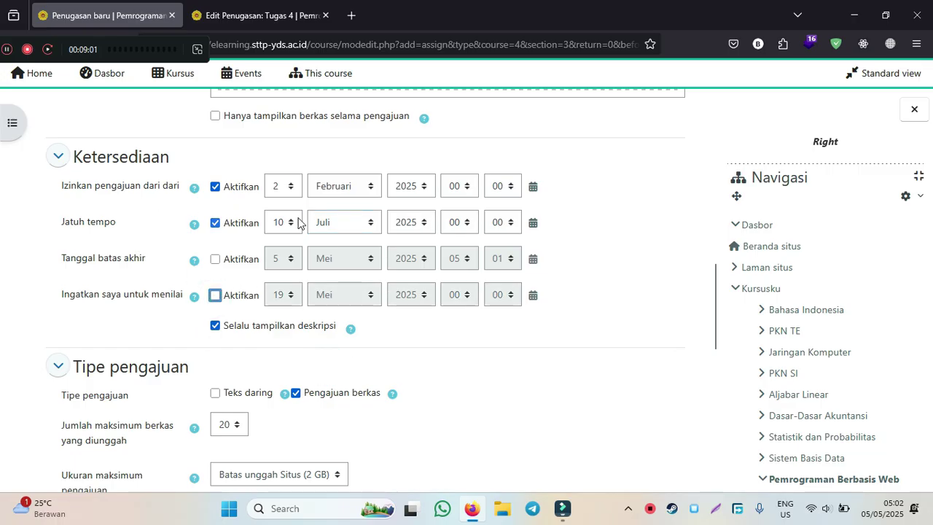
Step: Limit the maximum submission size for the assignment's file uploads to 10 MB
scroll(314, 271, down, 2)
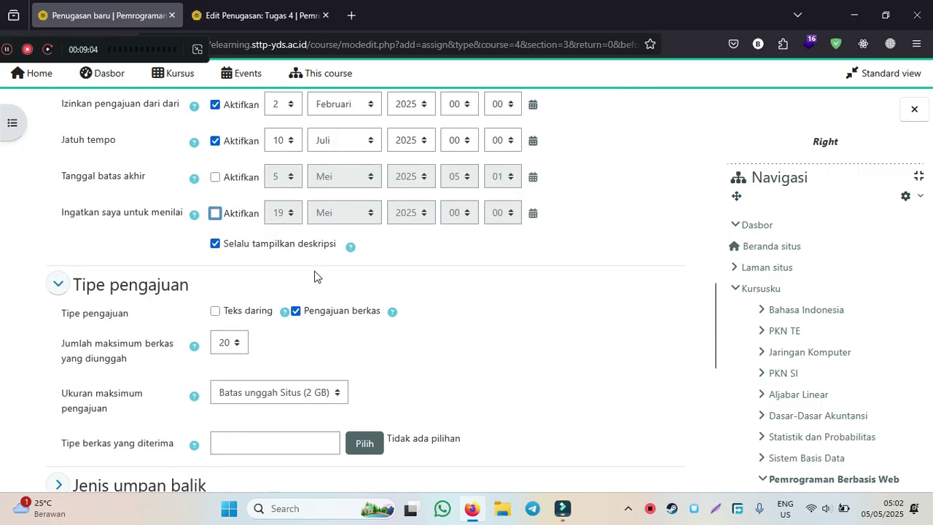
click(313, 310)
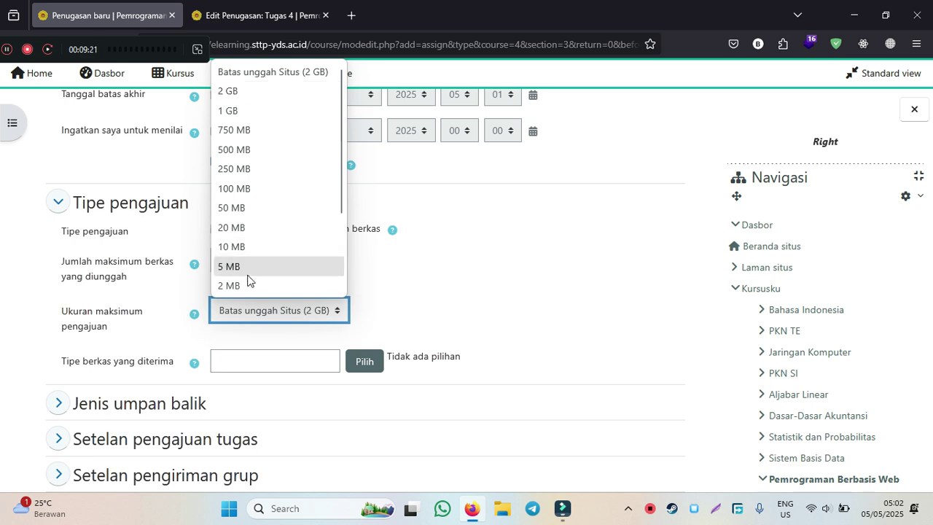
click(257, 254)
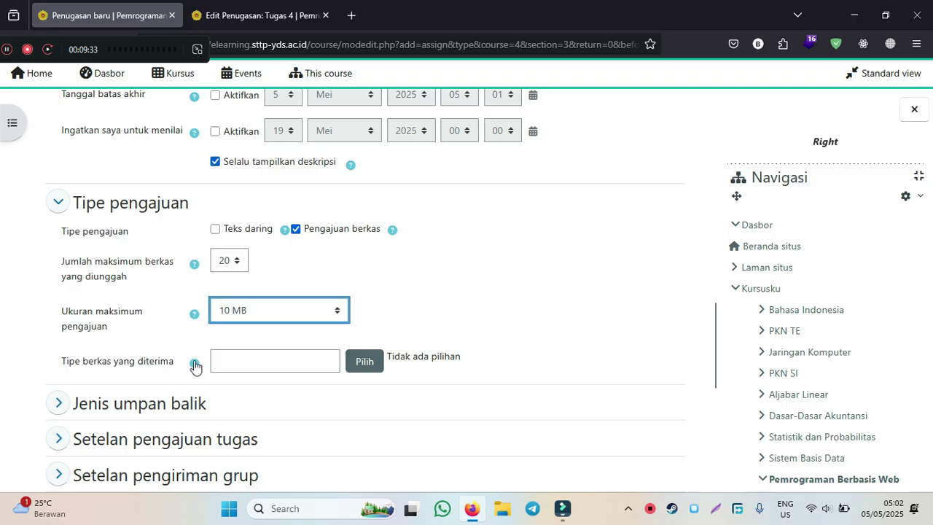
Step: Restrict the accepted file types to the archive formats .7z, .rar and .zip, and save the selection
click(365, 361)
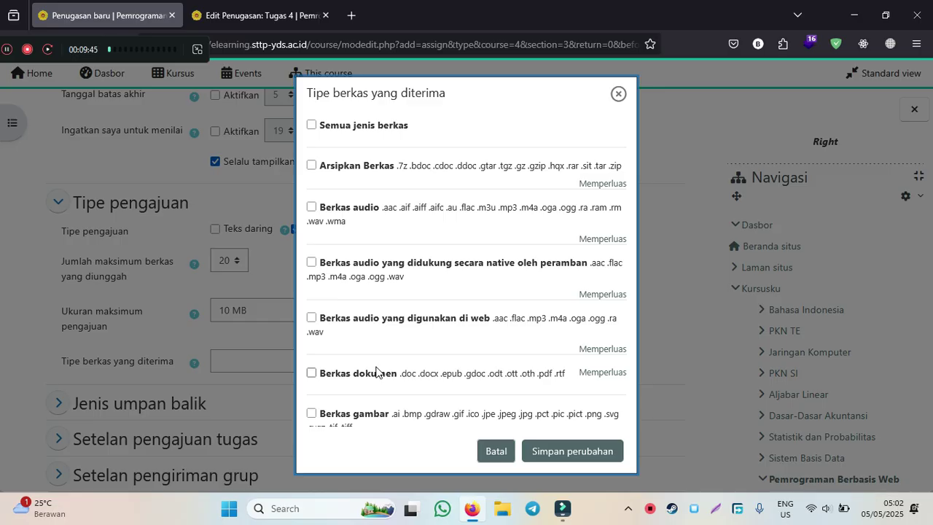
click(603, 184)
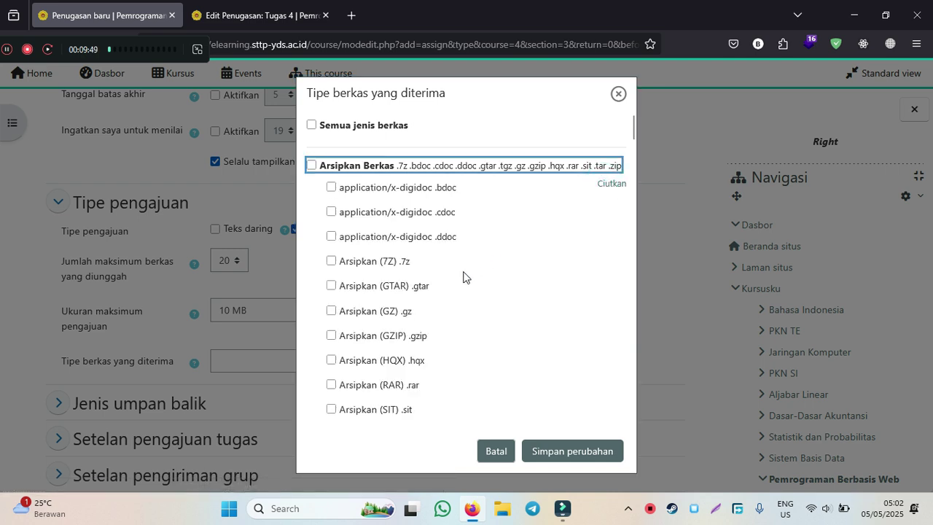
scroll(428, 335, down, 2)
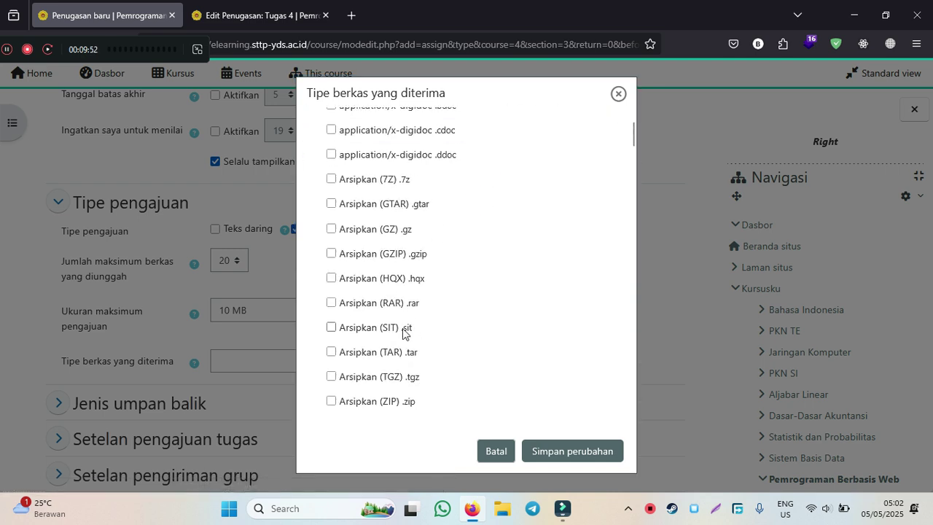
click(332, 303)
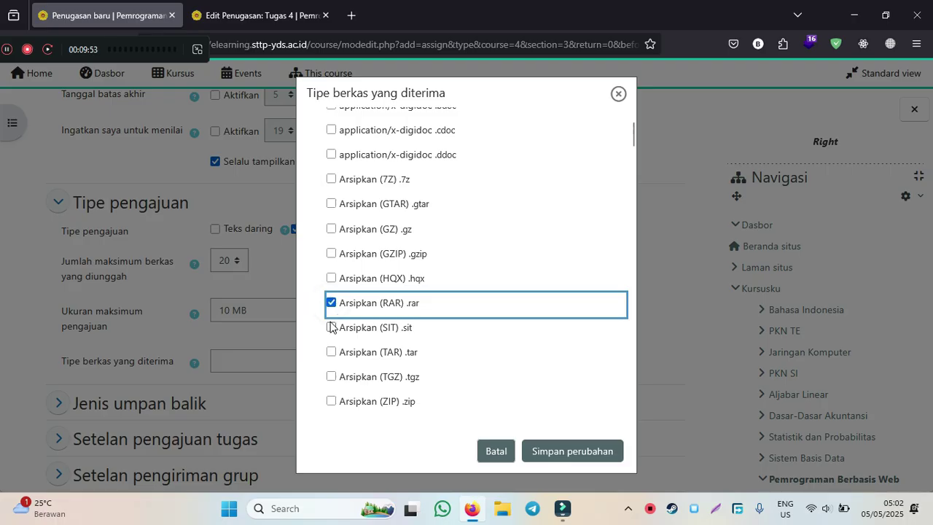
click(331, 401)
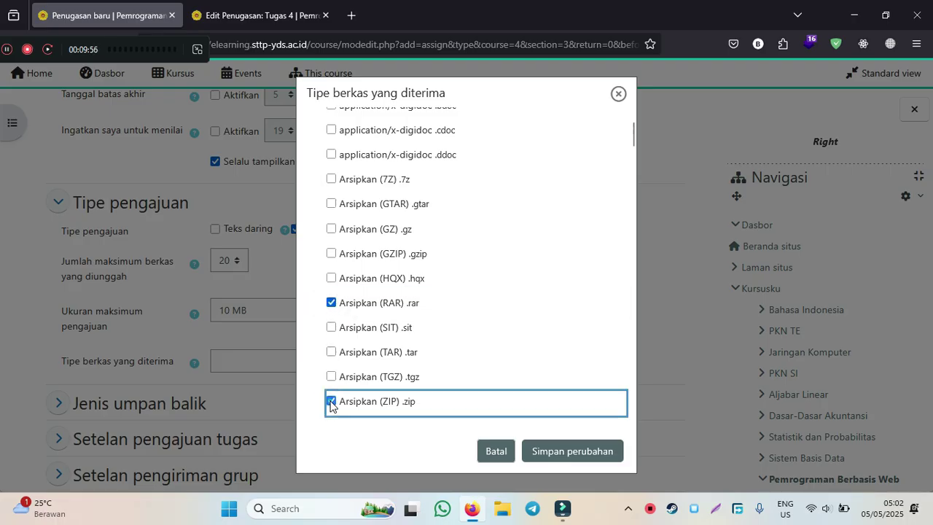
click(332, 179)
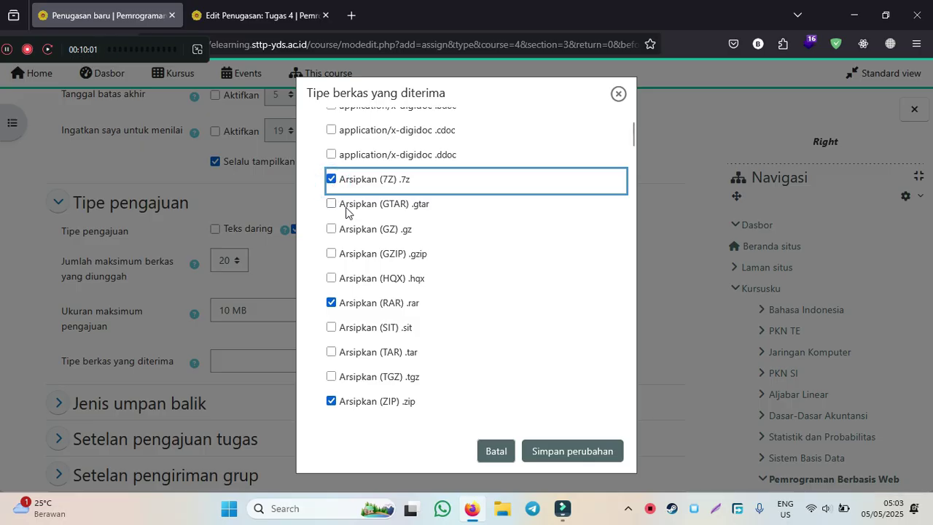
click(574, 452)
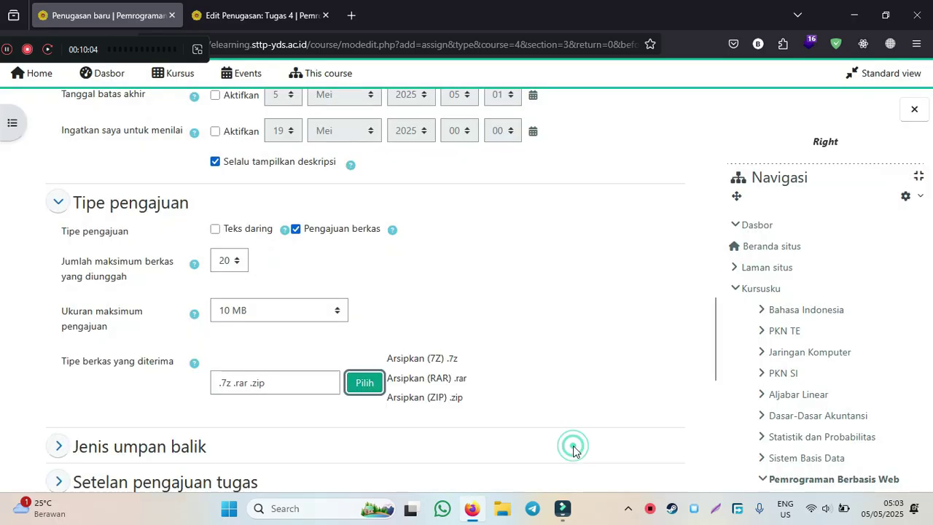
click(387, 360)
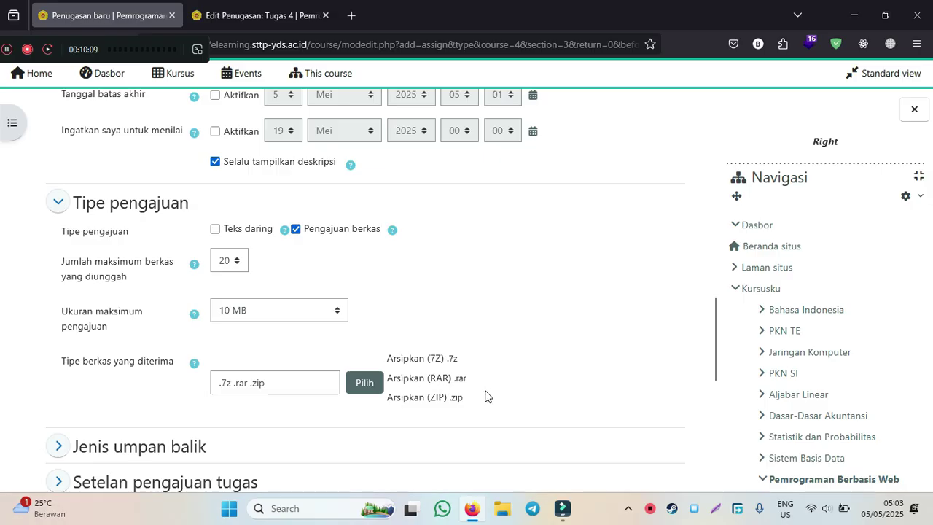
Step: Set the completion condition so that students must manually mark the activity as done
scroll(452, 390, down, 4)
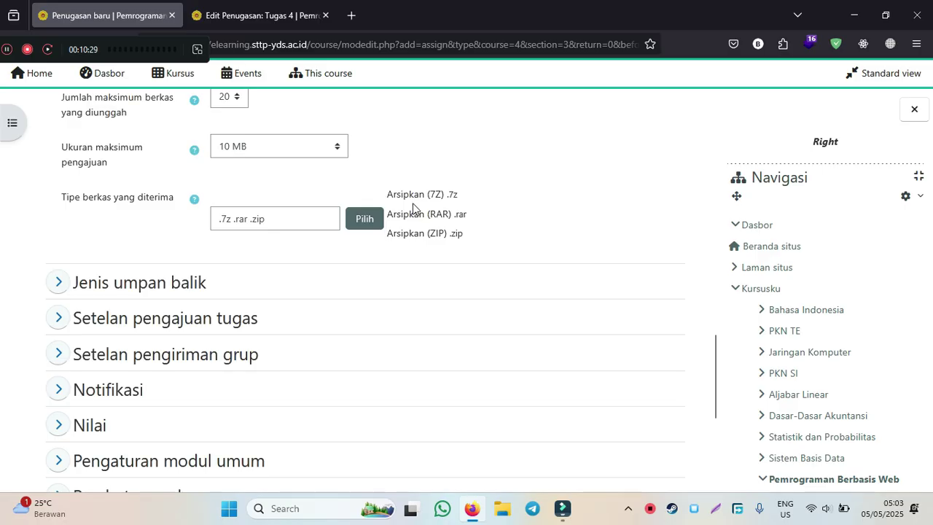
scroll(175, 372, down, 2)
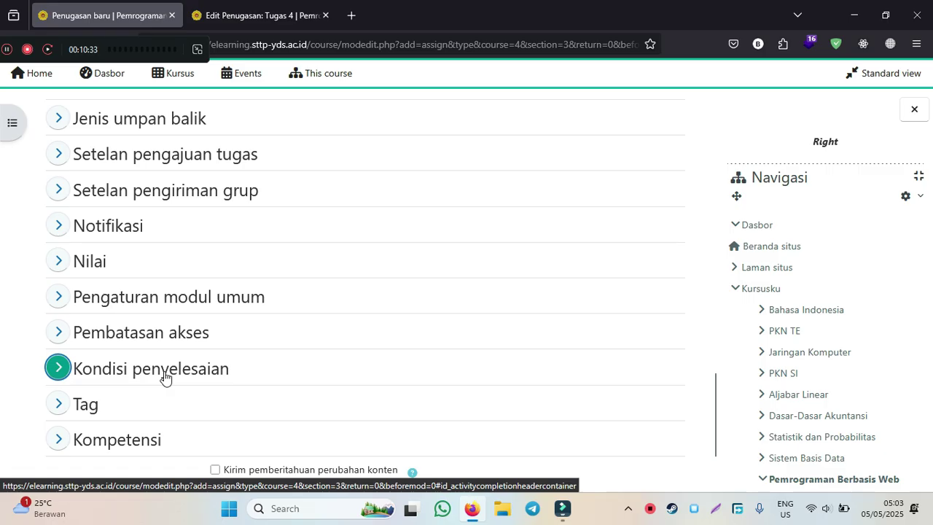
click(165, 377)
scroll(167, 375, down, 1)
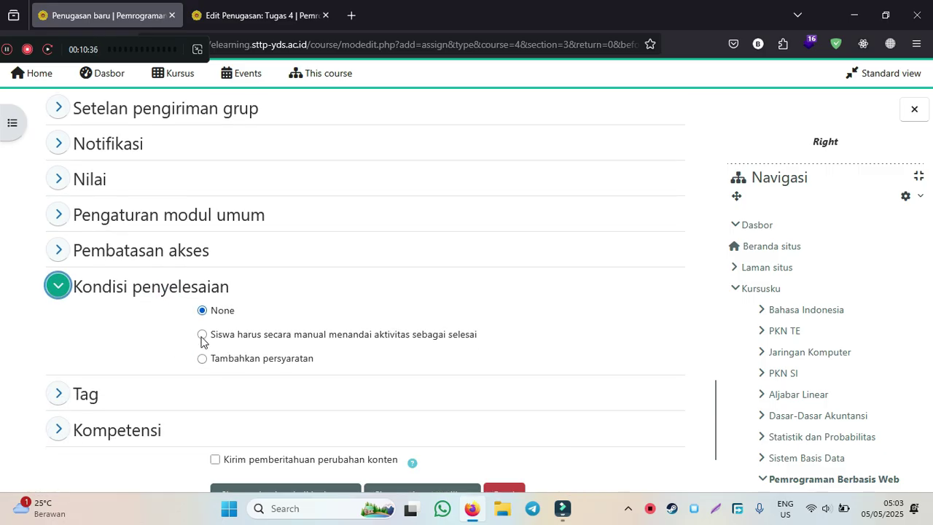
click(202, 334)
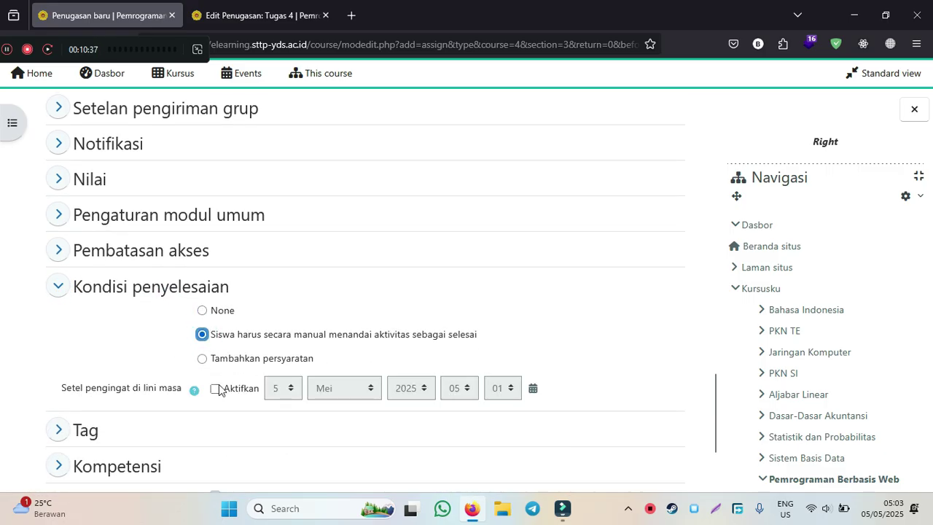
scroll(241, 348, down, 2)
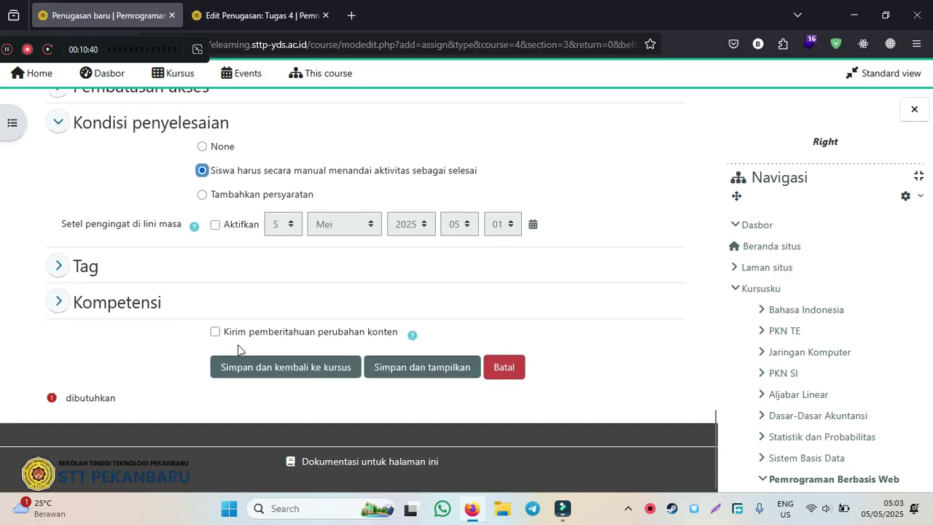
Step: Review the assignment form, save the new assignment and return to the course page
scroll(238, 350, up, 10)
scroll(238, 350, down, 10)
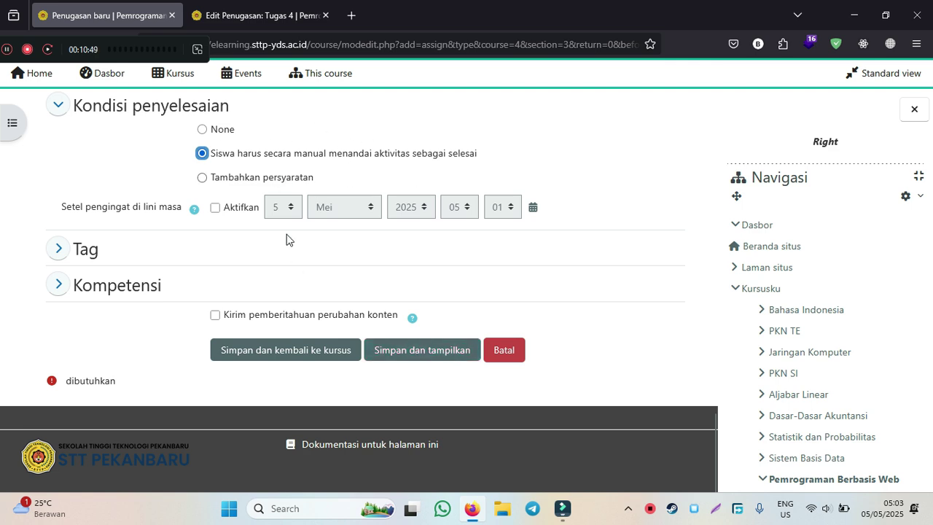
click(268, 351)
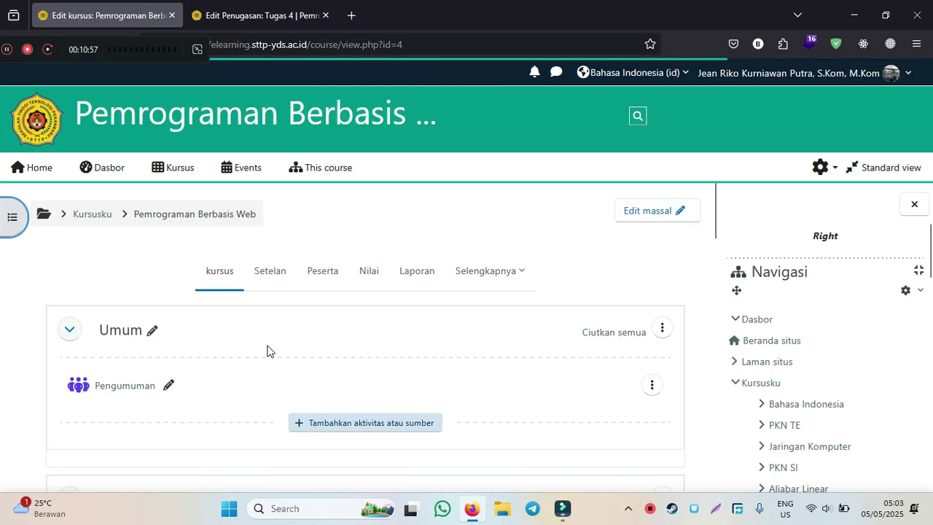
Step: Open Tugas 5 from the Tugas Latihan section and examine its dates, description, grading options and grading summary
scroll(266, 351, down, 8)
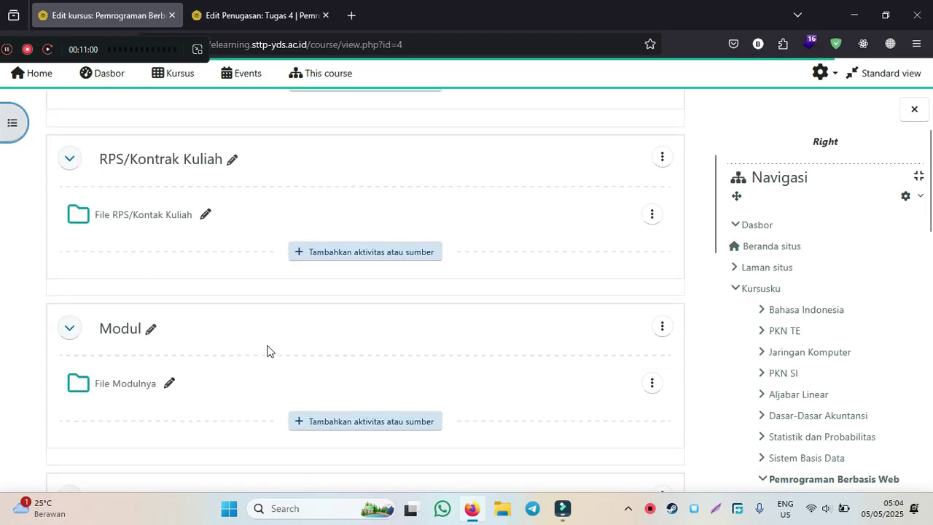
scroll(267, 351, down, 5)
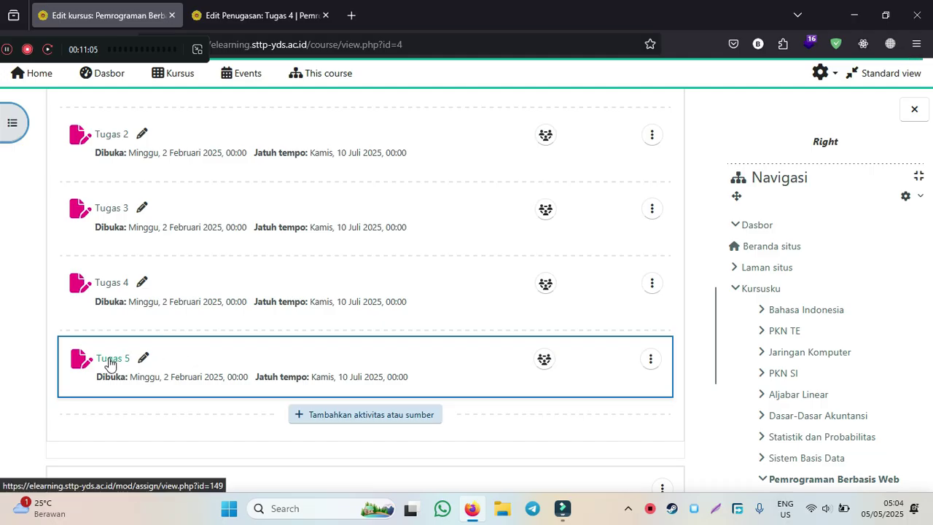
click(109, 361)
scroll(102, 357, down, 3)
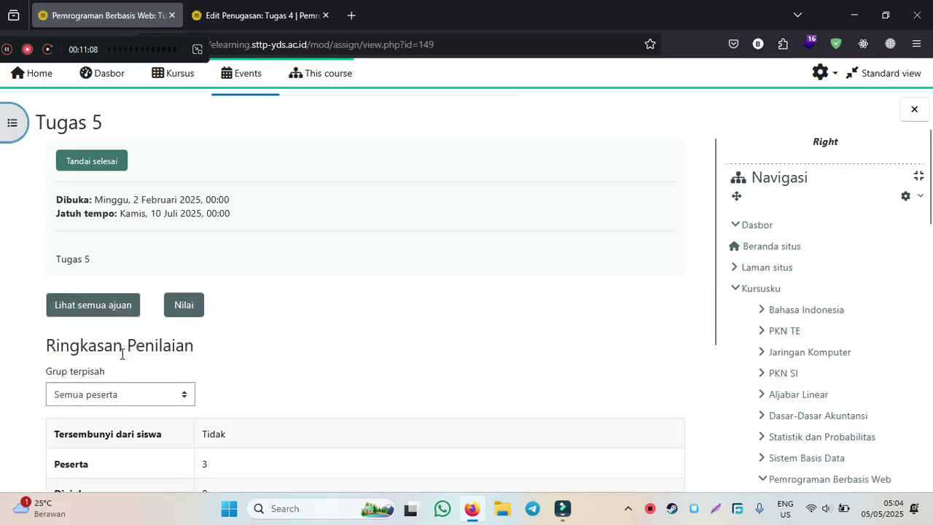
scroll(122, 355, down, 2)
scroll(139, 317, down, 1)
scroll(141, 321, up, 1)
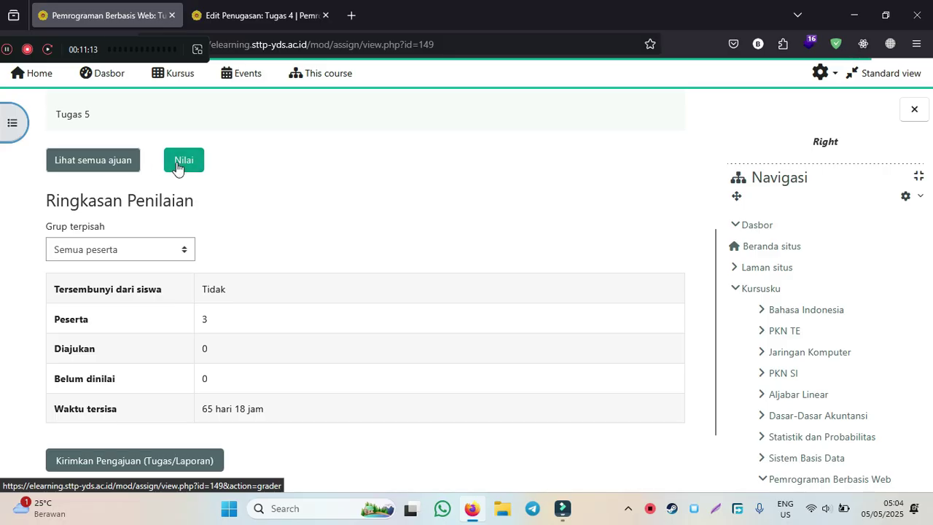
scroll(237, 232, down, 1)
scroll(218, 263, up, 3)
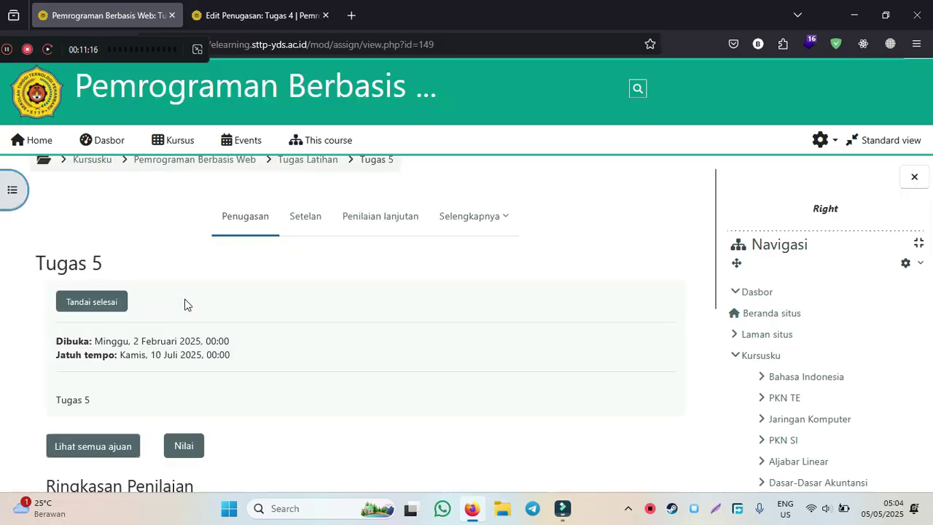
scroll(116, 287, down, 1)
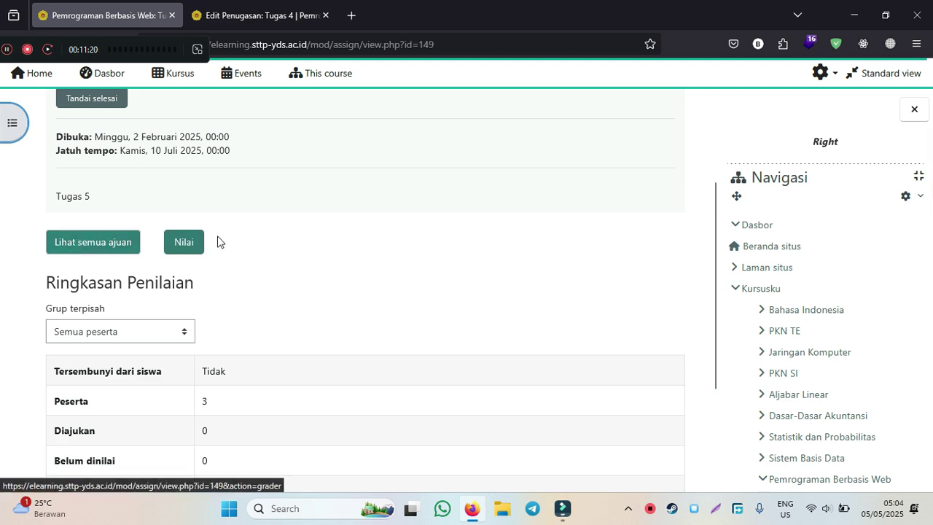
scroll(161, 237, up, 1)
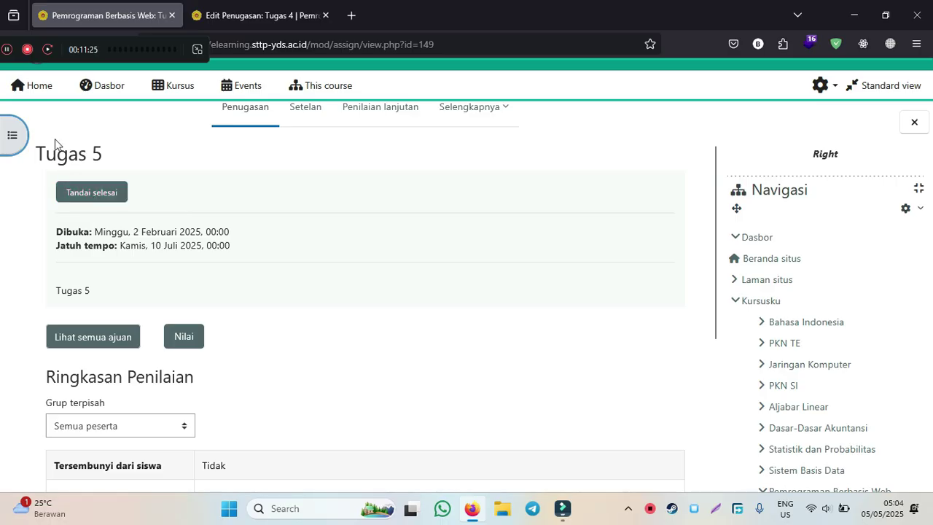
scroll(58, 146, up, 2)
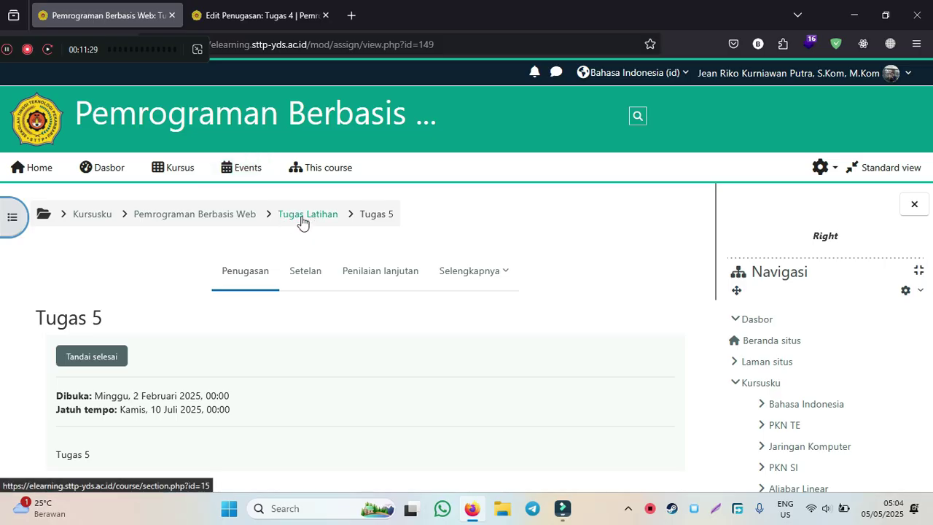
Step: Return to the Pemrograman Berbasis Web course page and look over the Tugas Latihan, UTS and UAS sections
click(212, 220)
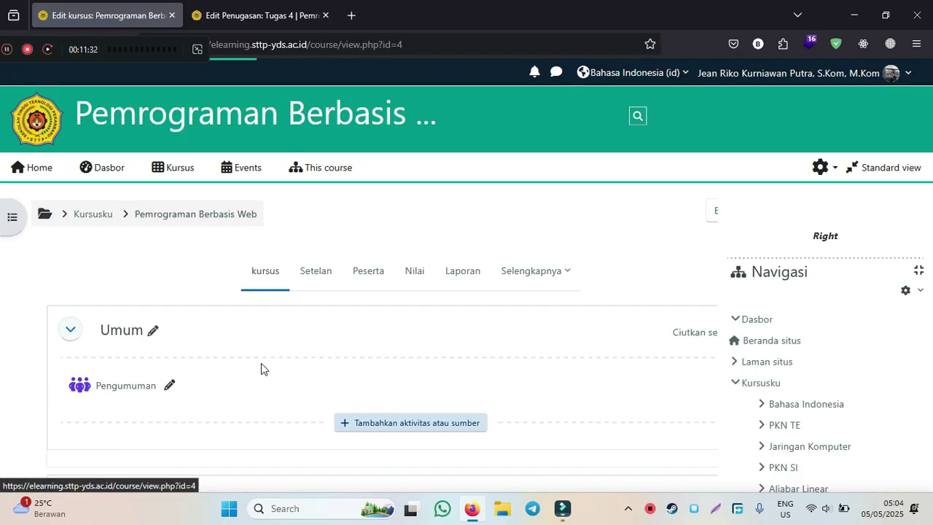
scroll(261, 365, down, 10)
scroll(261, 364, down, 6)
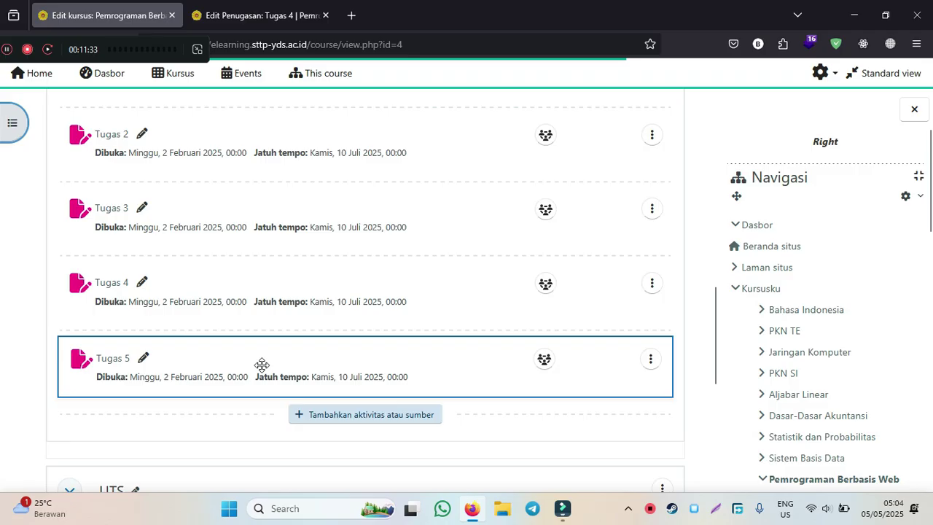
scroll(263, 371, up, 7)
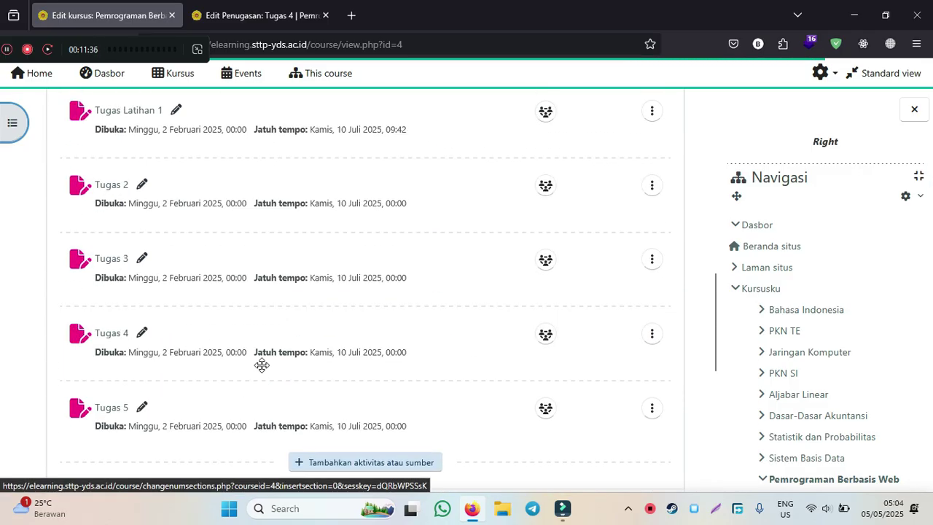
scroll(263, 371, down, 5)
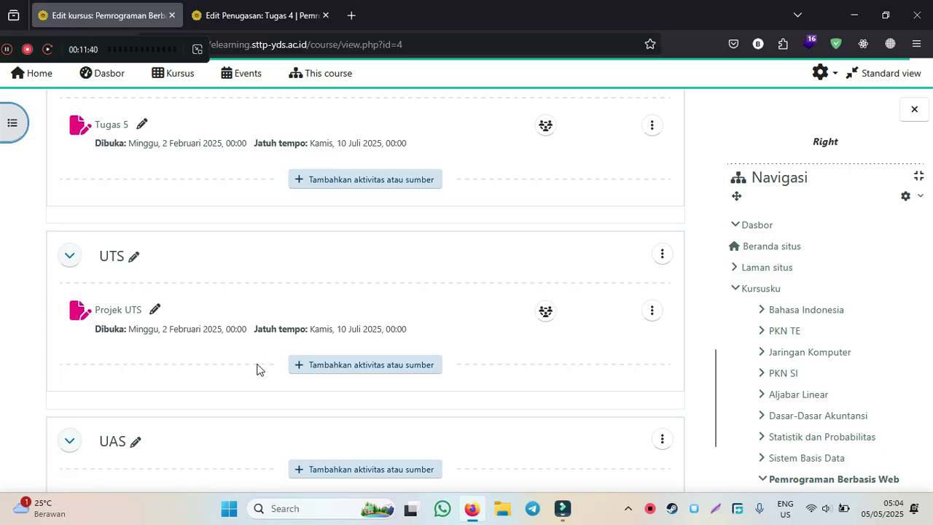
Step: Review the Tugas Latihan, UTS and UAS sections and view the activity and resource types that can be added below Tugas 5
scroll(256, 367, up, 2)
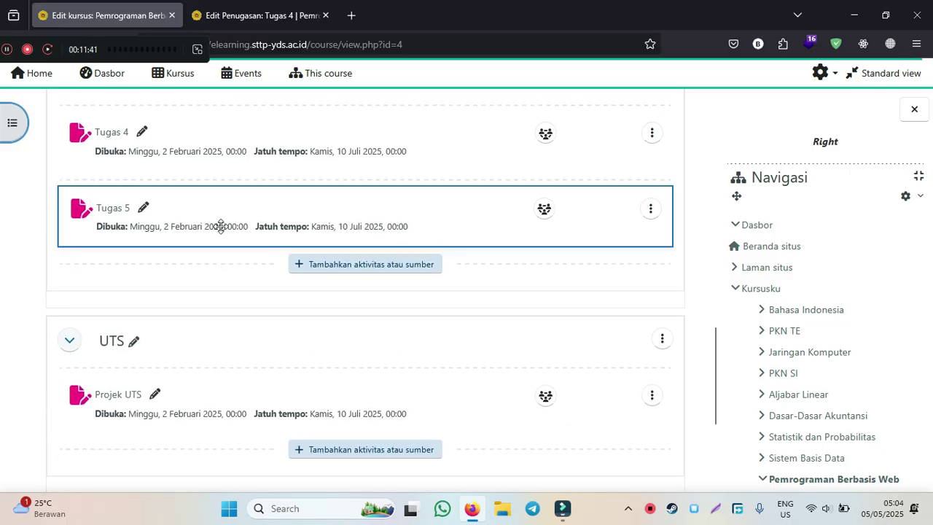
scroll(221, 225, down, 2)
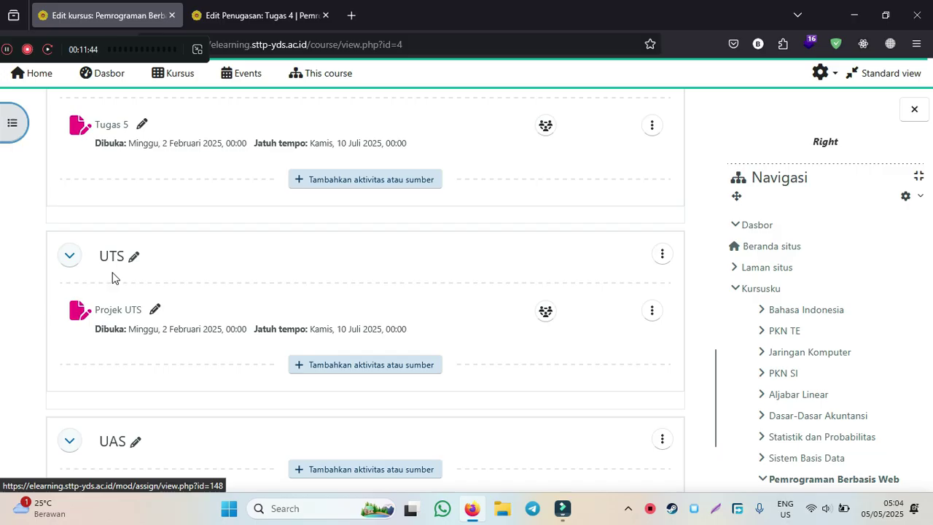
scroll(130, 315, down, 3)
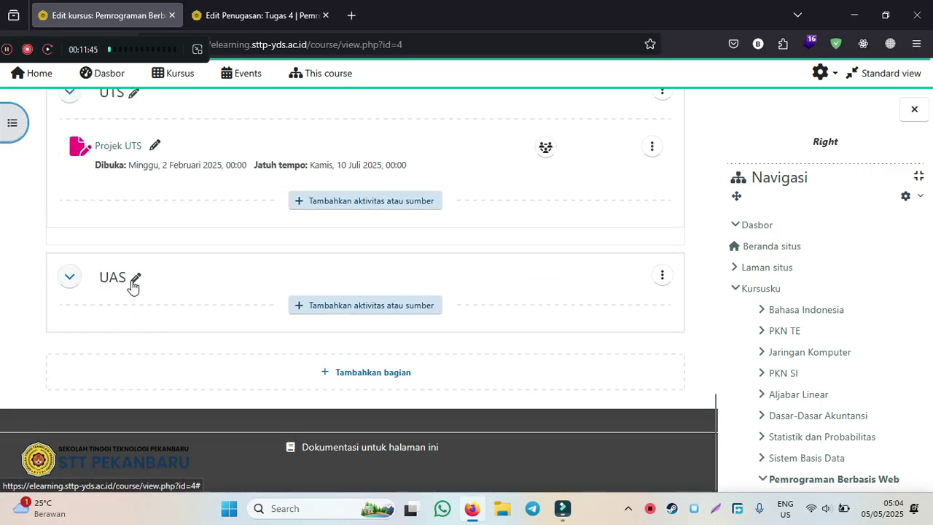
scroll(130, 316, up, 3)
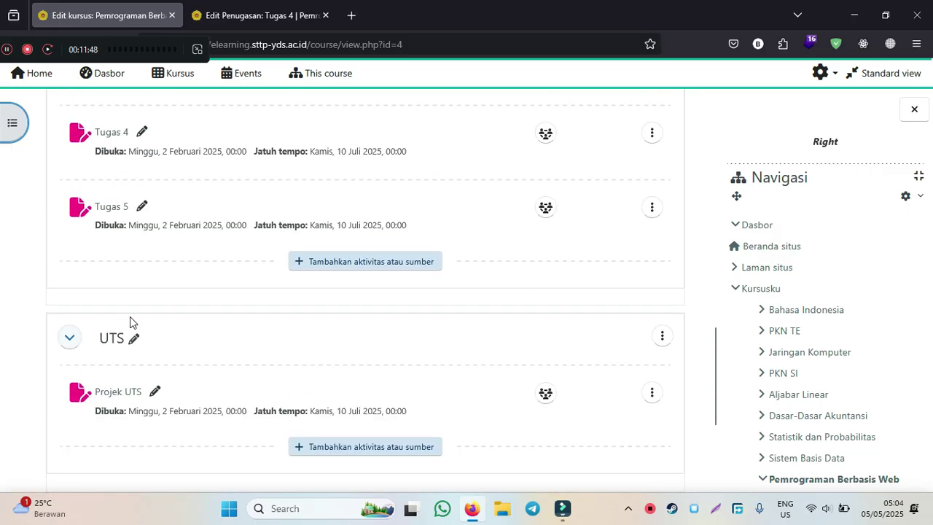
click(341, 184)
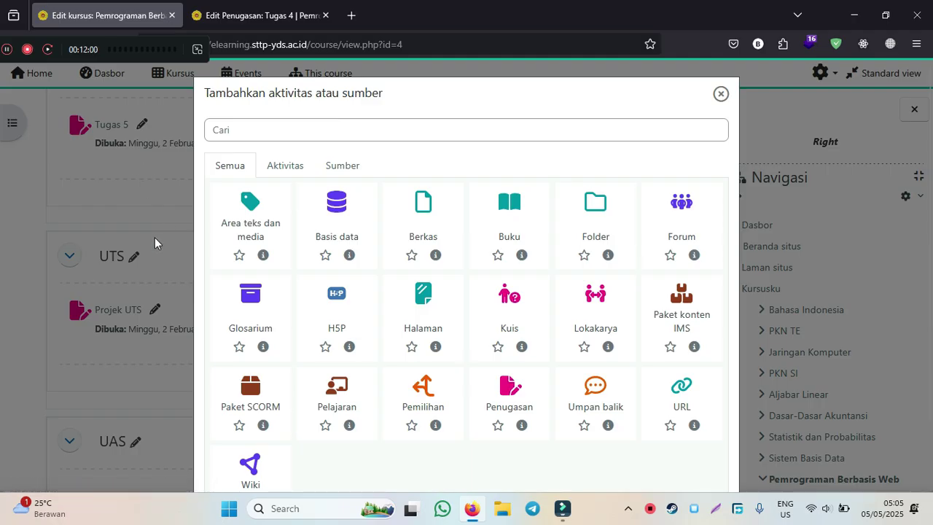
click(720, 93)
Step: Examine the Tugas Latihan, Modul, RPS/Kontrak Kuliah and Umum sections of the course page and their contents
scroll(438, 276, up, 10)
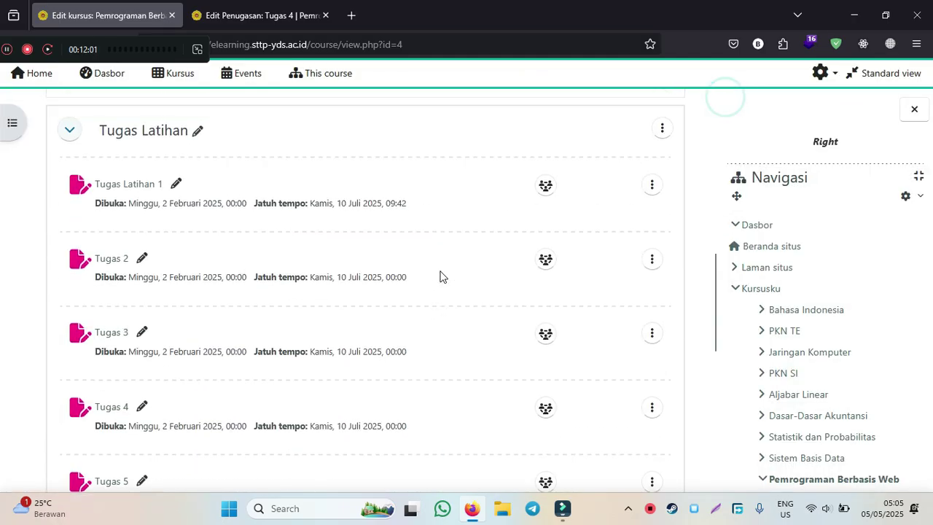
scroll(429, 282, down, 2)
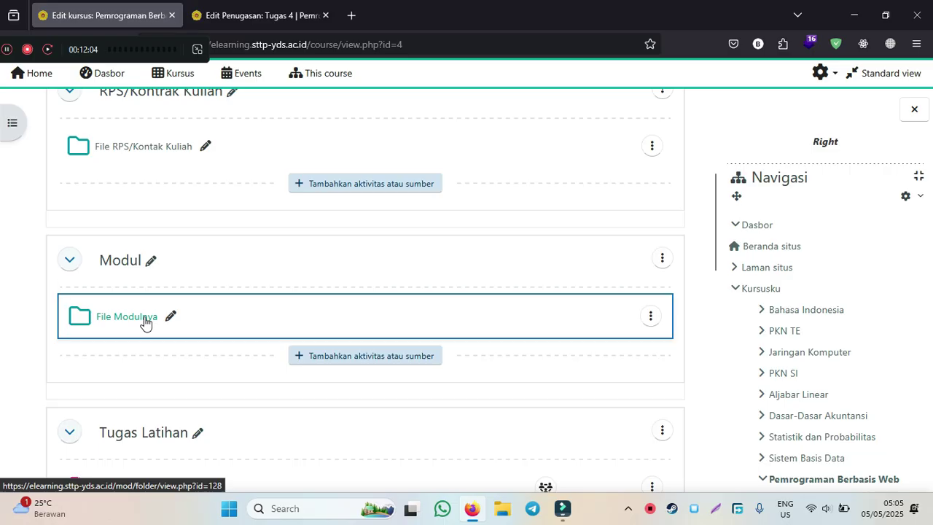
scroll(95, 211, up, 2)
scroll(137, 236, up, 2)
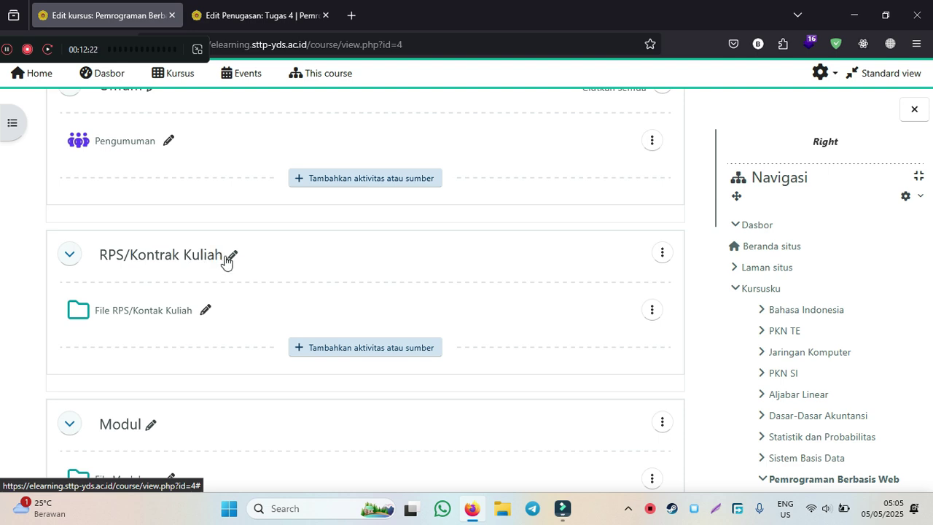
scroll(198, 268, up, 3)
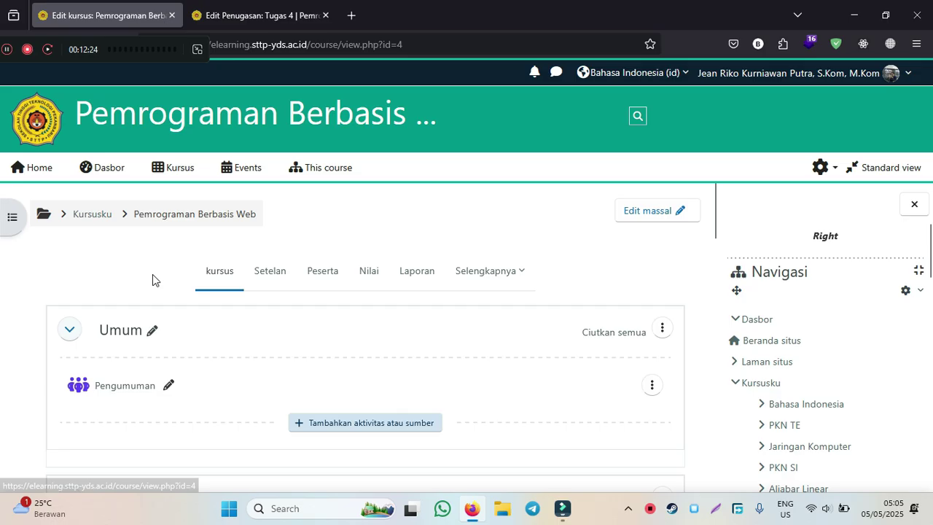
scroll(127, 292, down, 3)
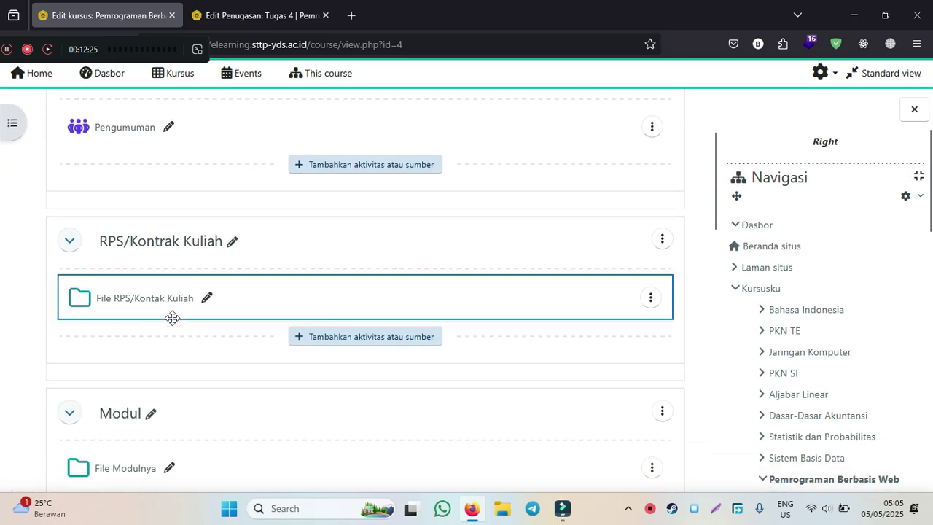
scroll(152, 313, down, 3)
scroll(209, 333, up, 3)
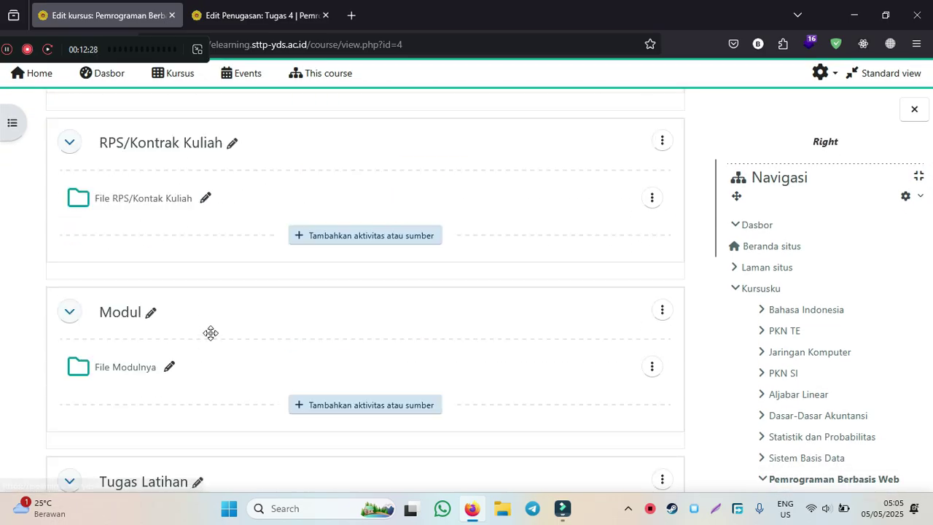